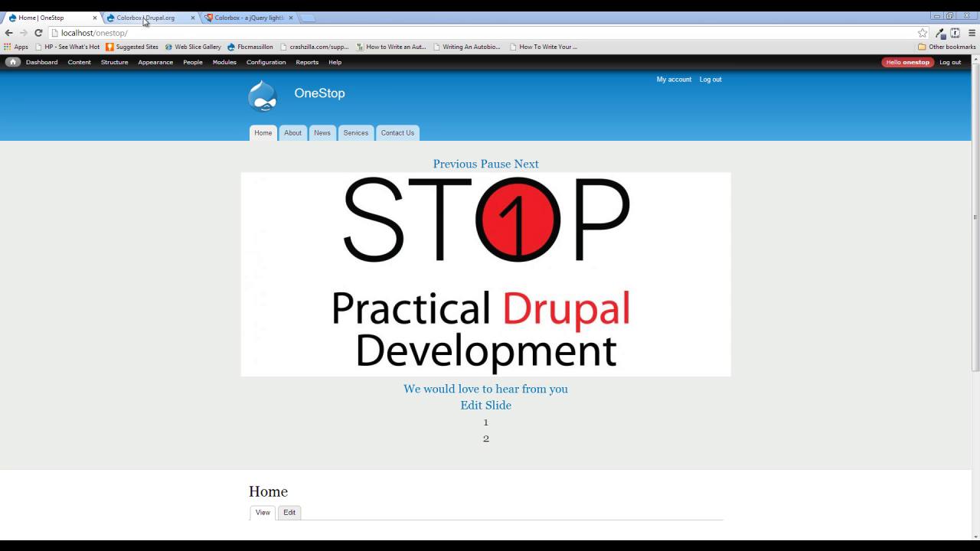
Step: Compare the Colorbox Drupal.org project page with the jQuery Colorbox plugin page, then return to OneStop
click(144, 21)
scroll(186, 187, up, 4)
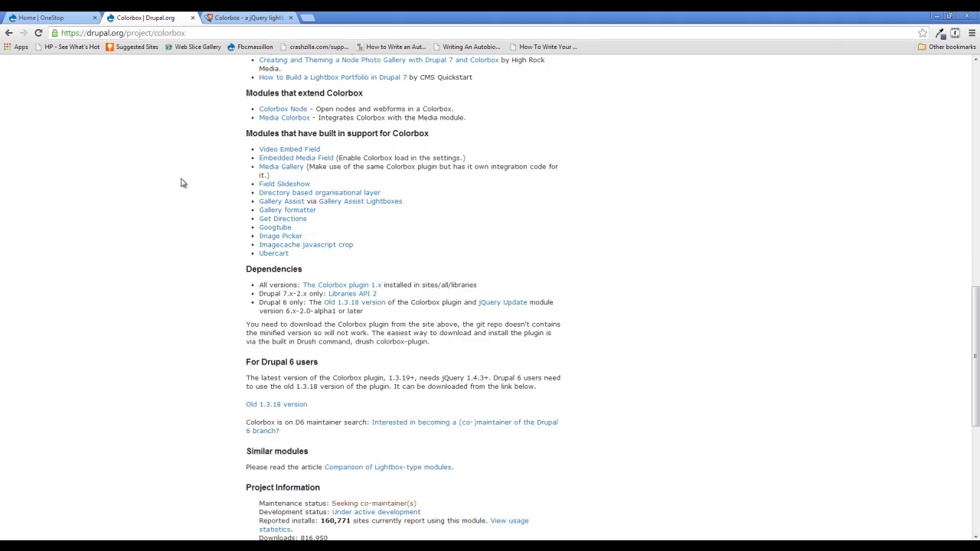
scroll(186, 203, up, 8)
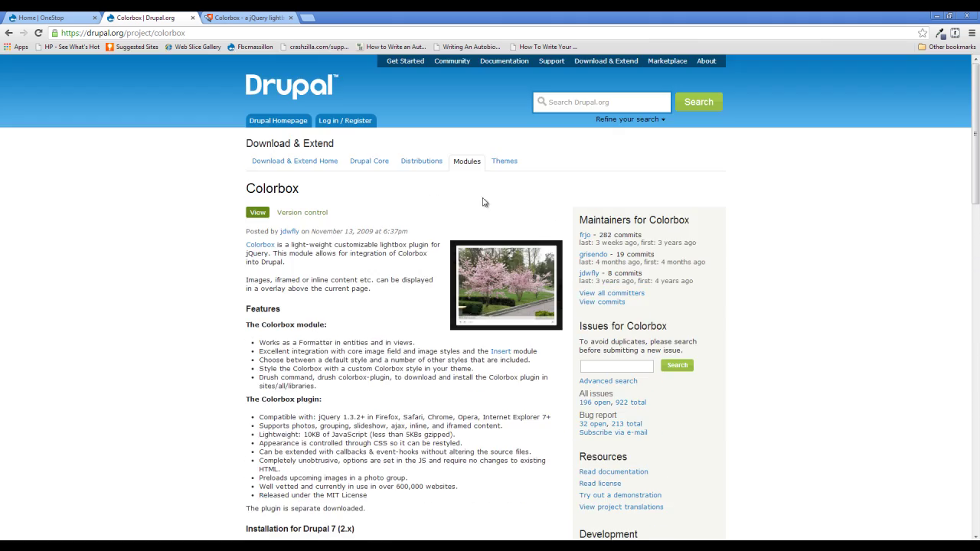
scroll(479, 218, down, 3)
scroll(470, 238, down, 15)
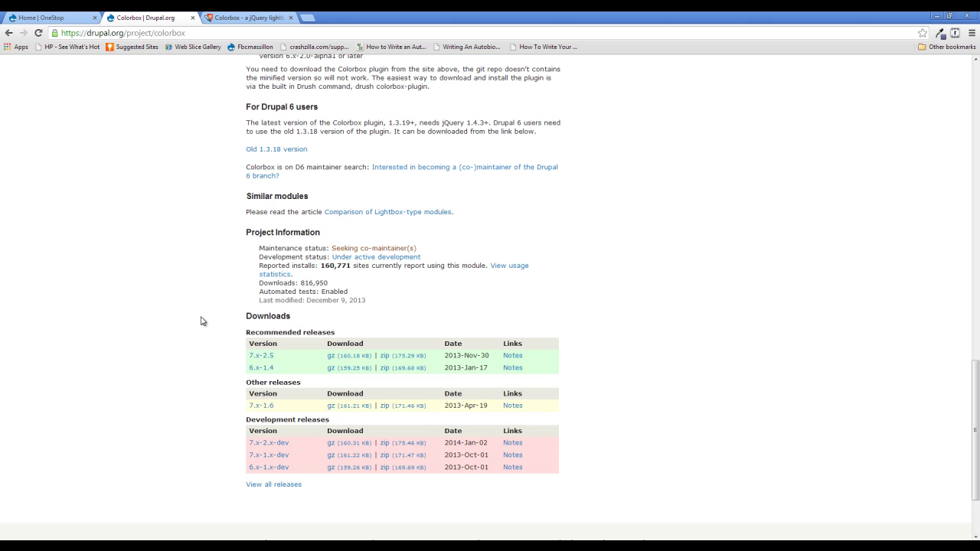
scroll(212, 321, up, 5)
scroll(213, 322, up, 10)
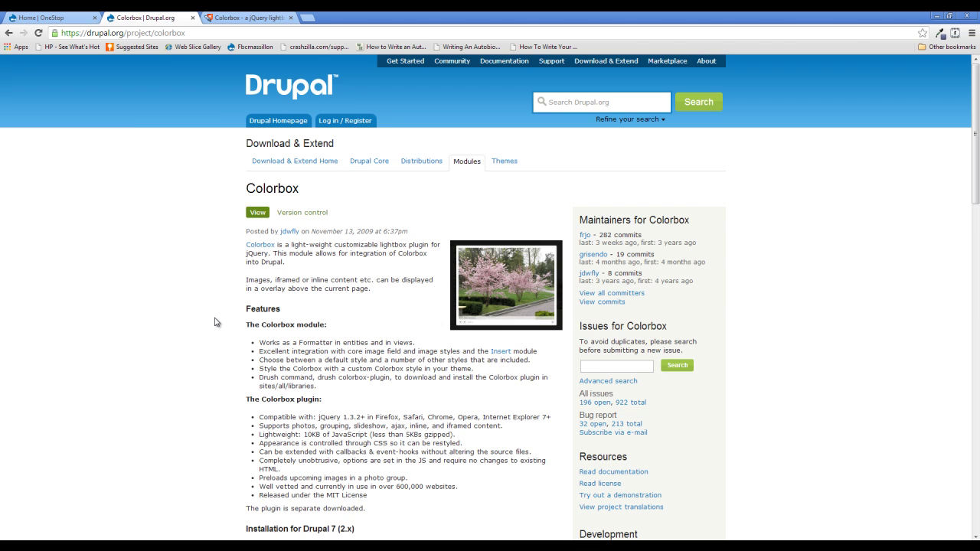
key(ctrl+Tab)
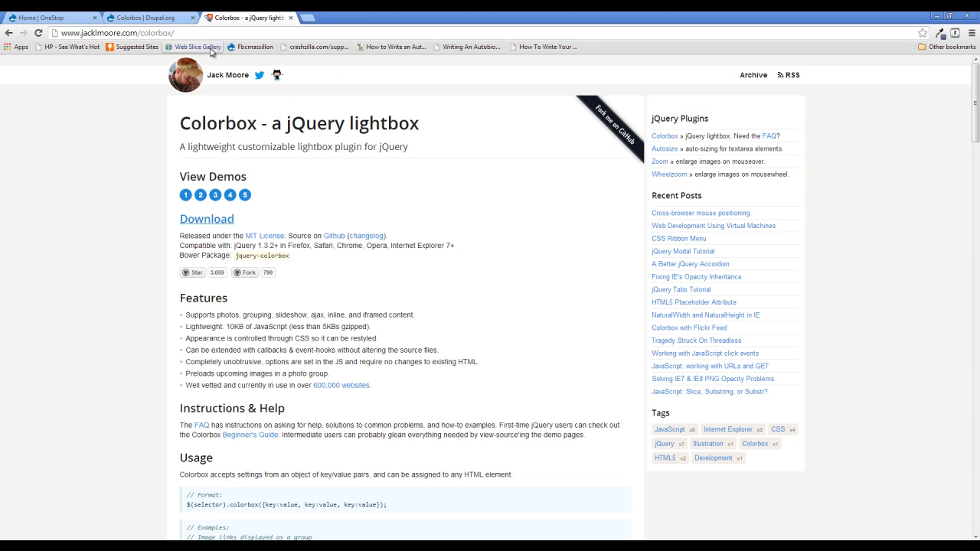
key(ctrl+shift+Tab)
scroll(368, 261, down, 15)
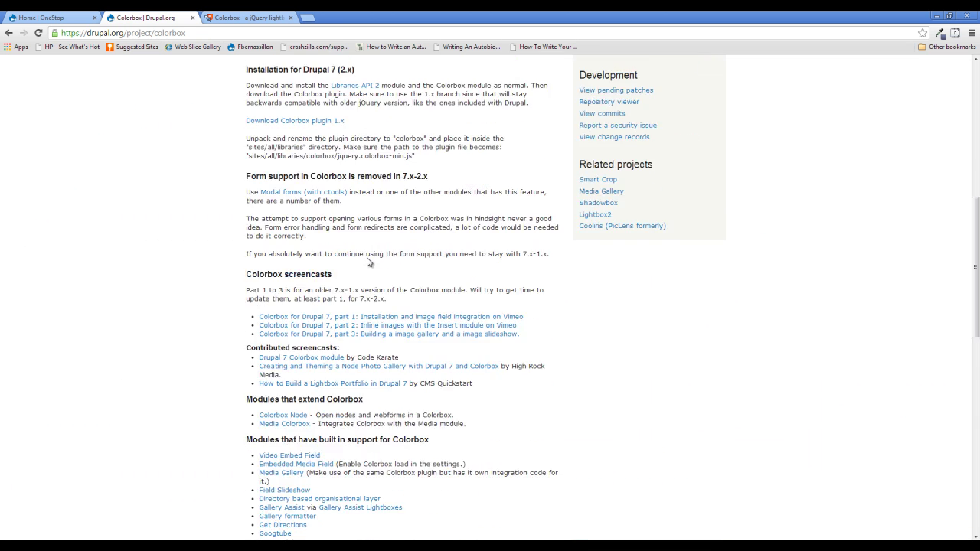
scroll(368, 261, up, 15)
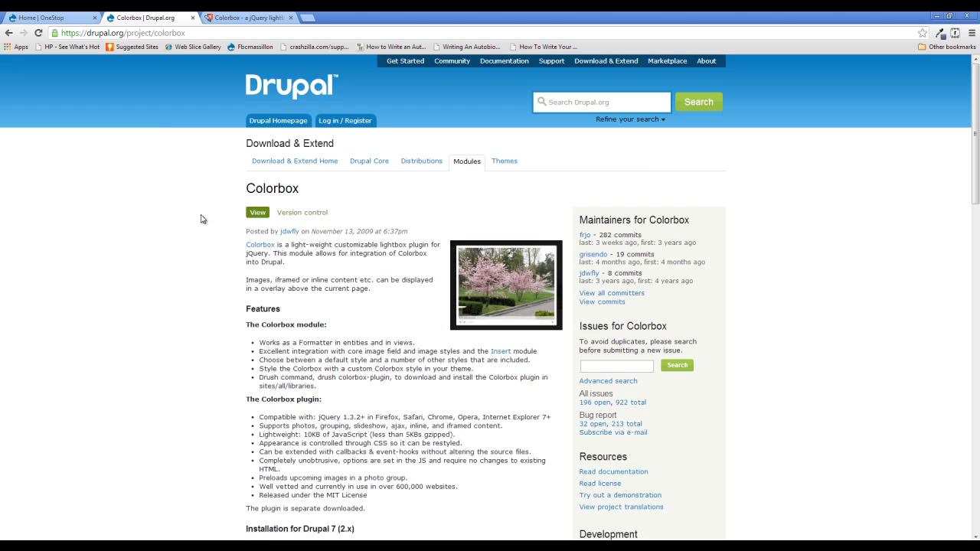
key(ctrl+Tab)
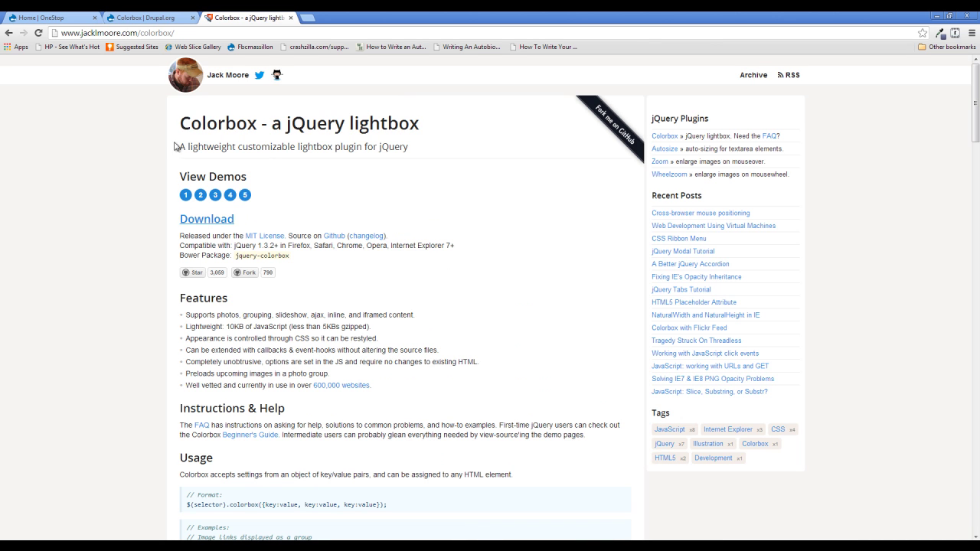
click(25, 20)
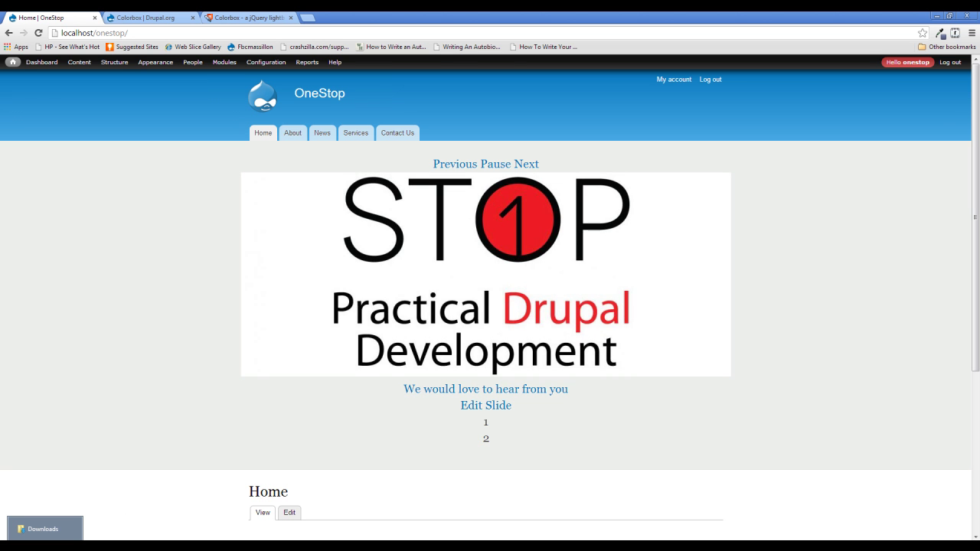
Step: Extract the colorbox-master archive into the Downloads folder
click(44, 528)
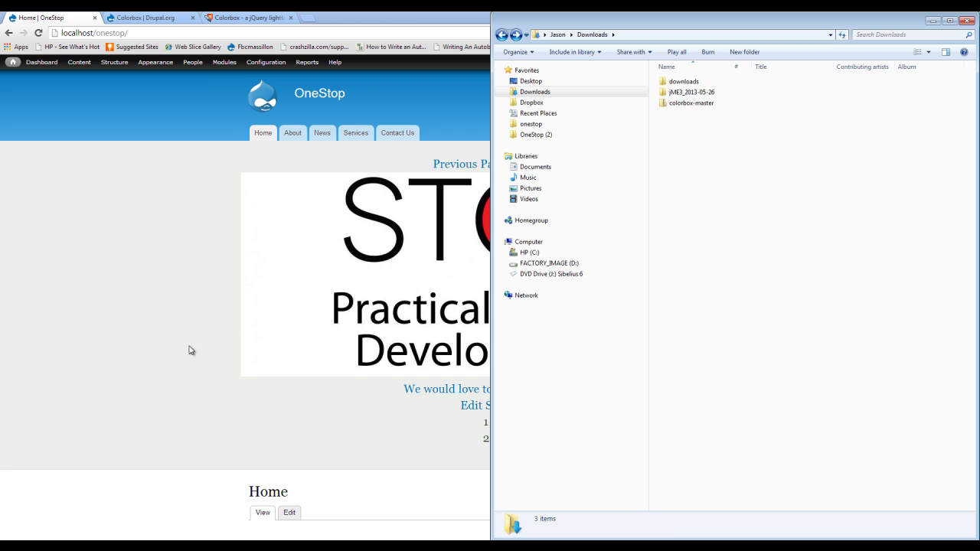
right_click(685, 107)
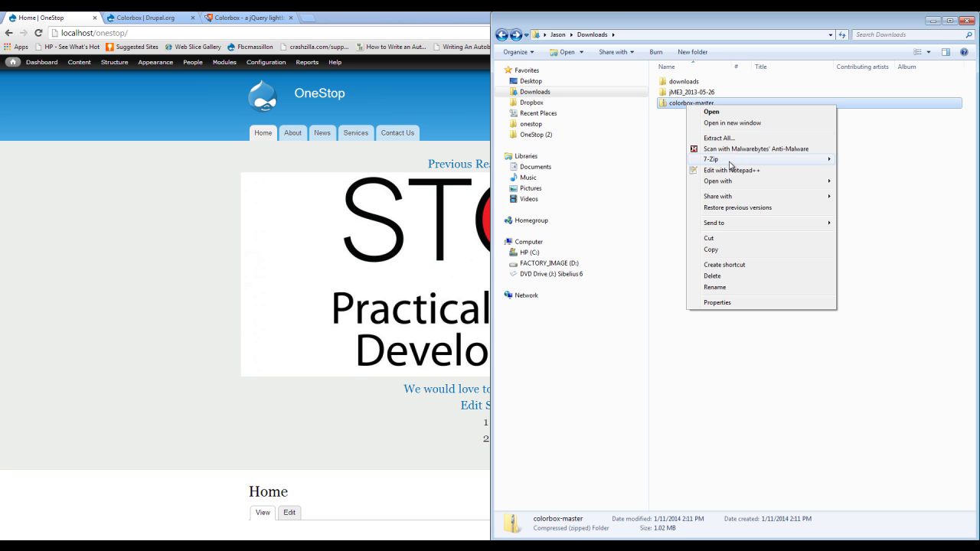
click(726, 139)
click(584, 378)
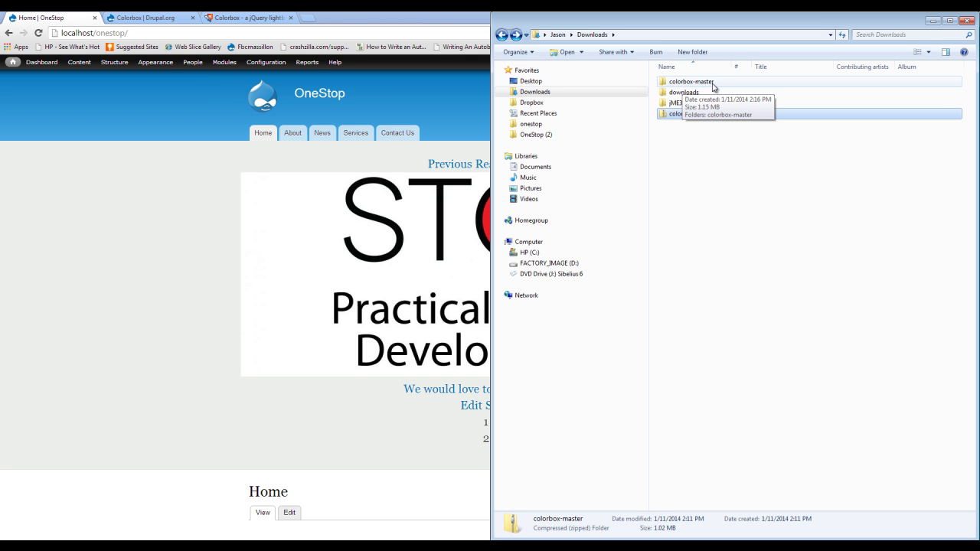
Step: Inspect the extracted colorbox-master folder's 13 plugin files, then step back out to it
double_click(713, 85)
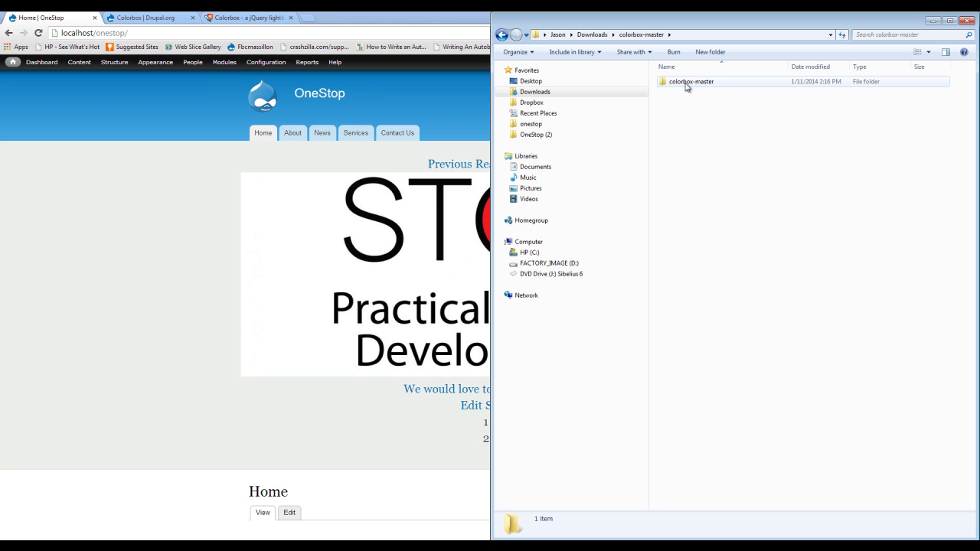
double_click(692, 84)
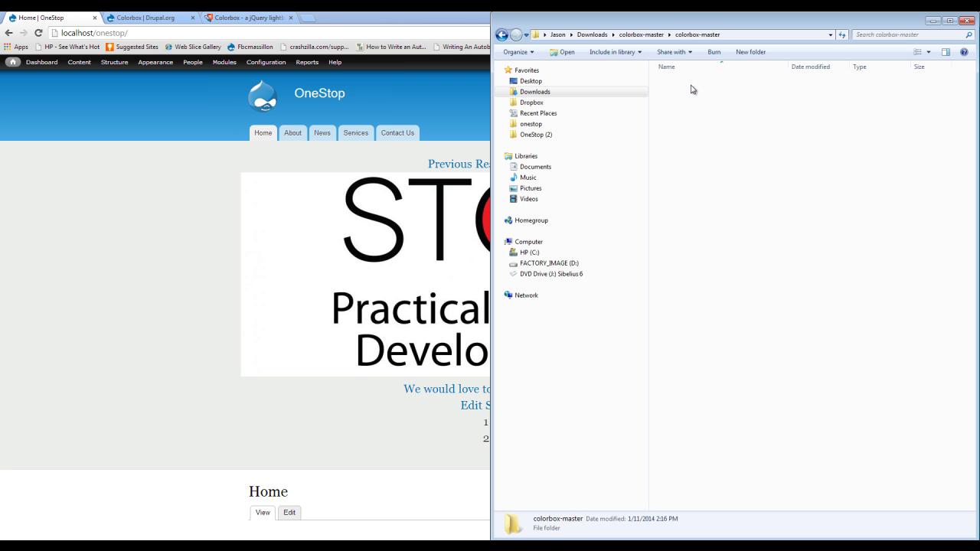
drag(742, 245, 719, 87)
click(502, 35)
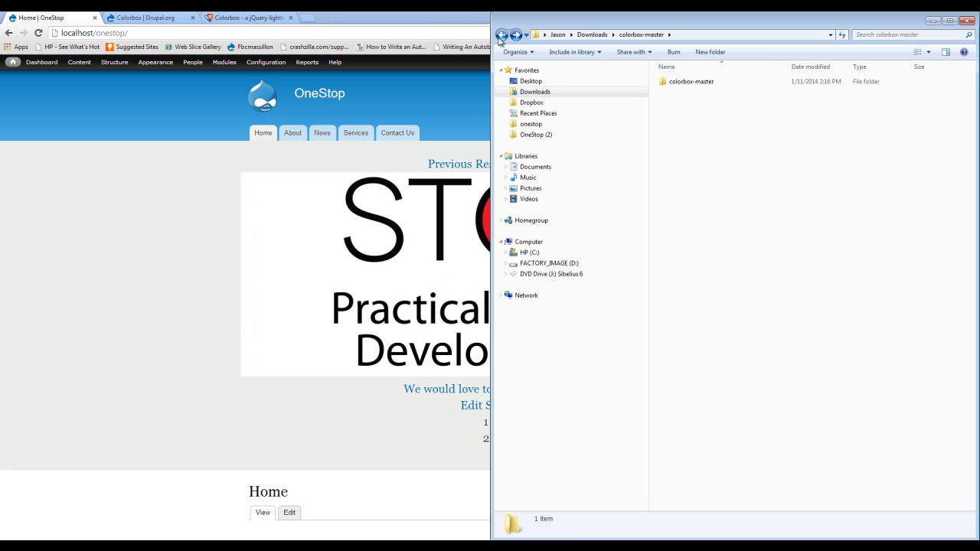
click(501, 34)
double_click(680, 83)
Step: Rename the inner colorbox-master folder to 'colorbox' and close Explorer
click(697, 84)
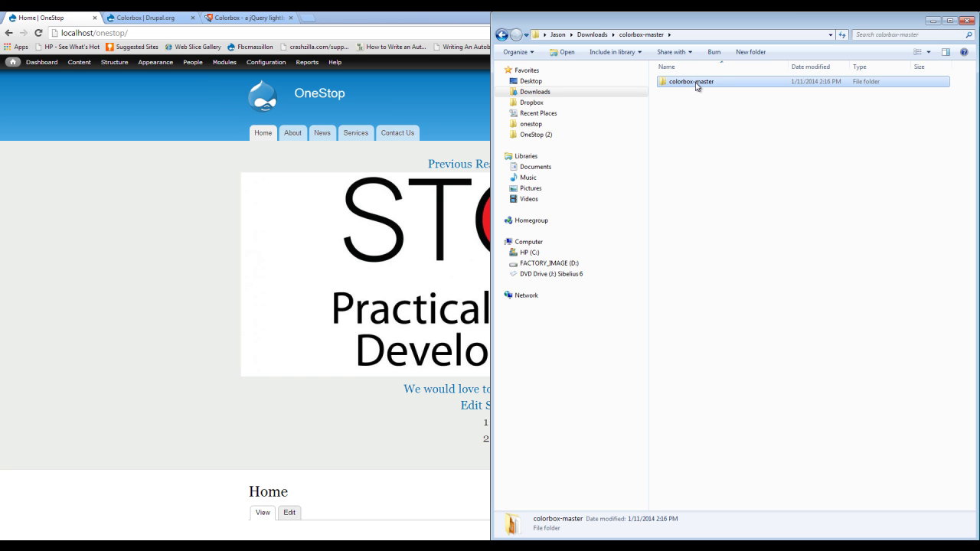
right_click(697, 84)
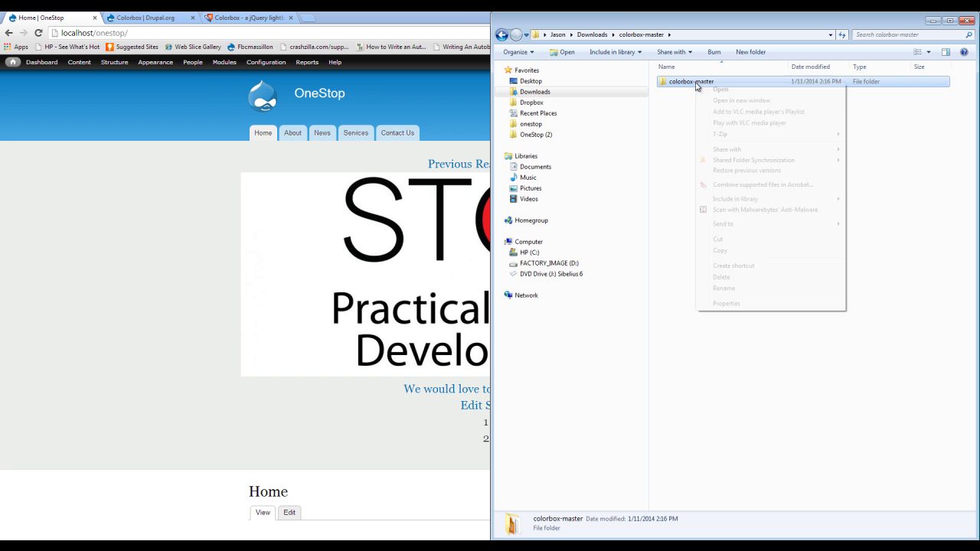
click(734, 289)
text(colorbox)
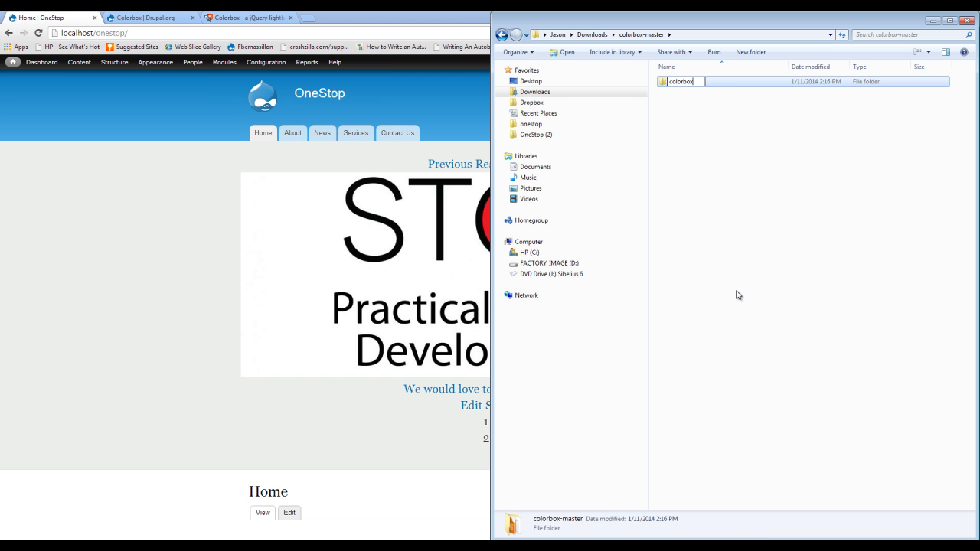
key(Return)
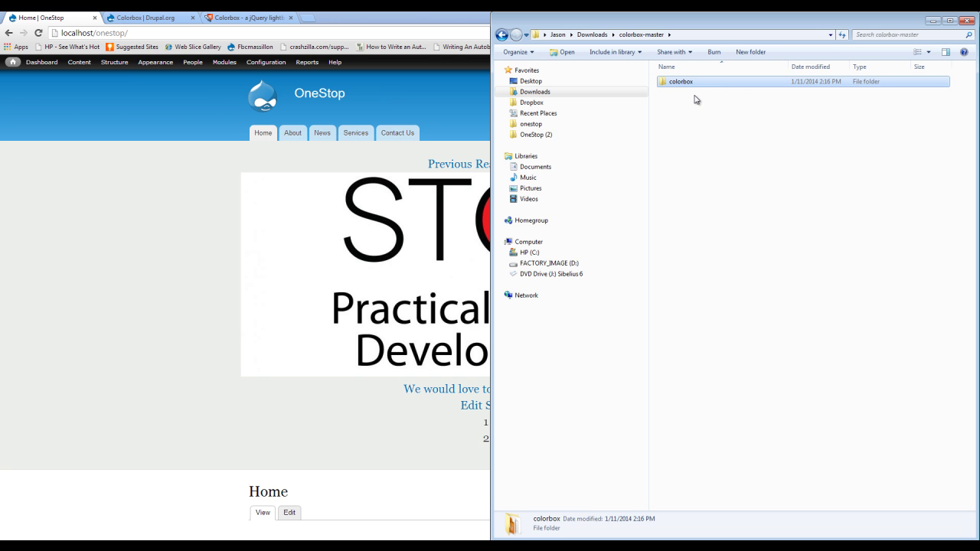
click(966, 23)
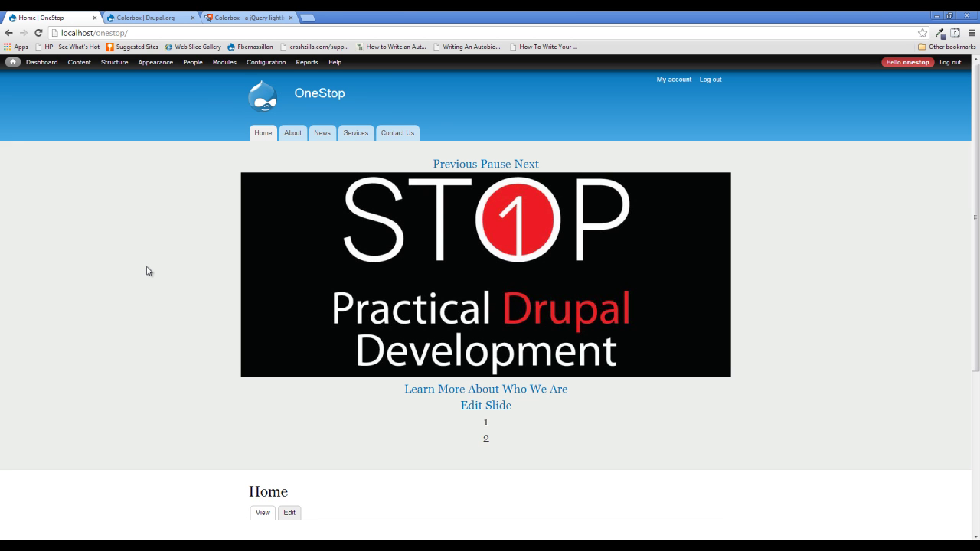
Step: Check the images on the Who We Are, News and Services pages, finishing back on Who We Are
click(294, 135)
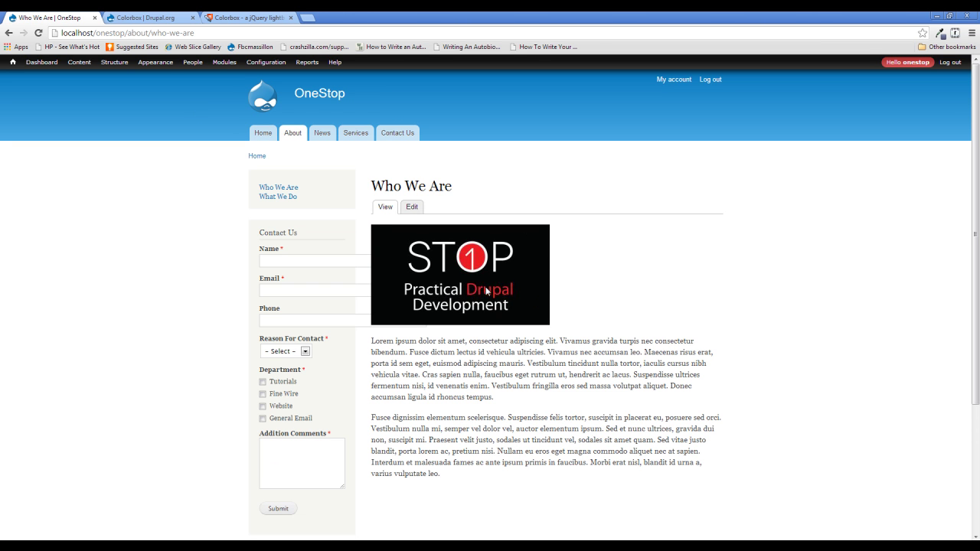
drag(482, 271, 681, 292)
click(325, 136)
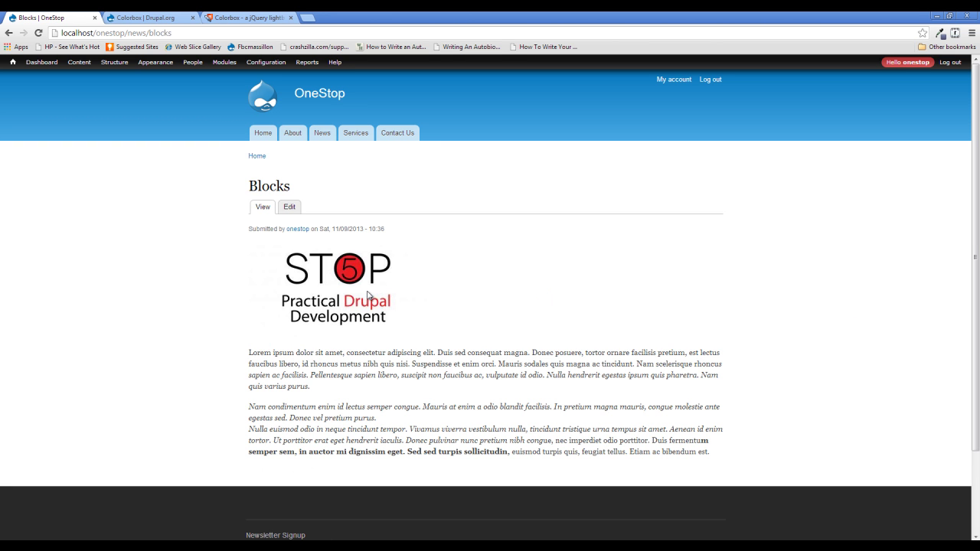
click(365, 136)
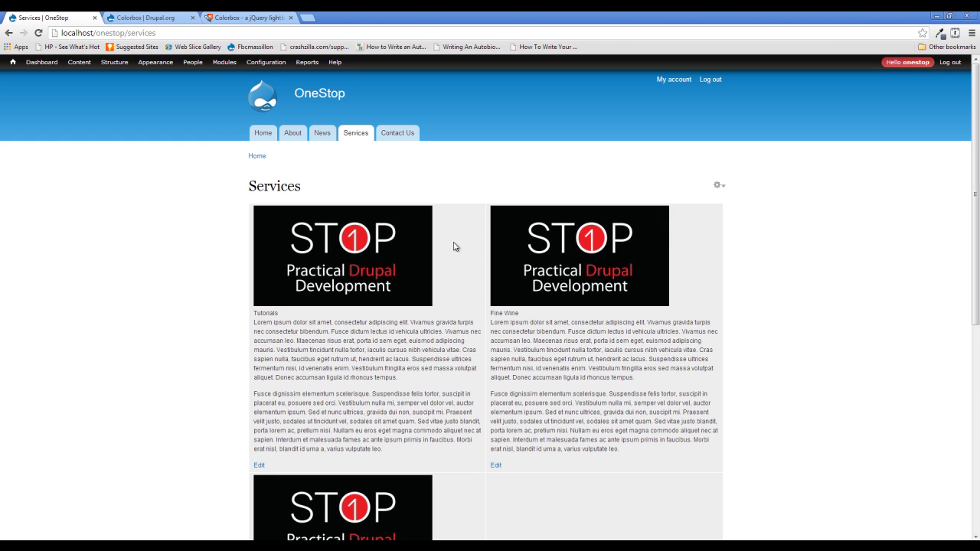
click(289, 135)
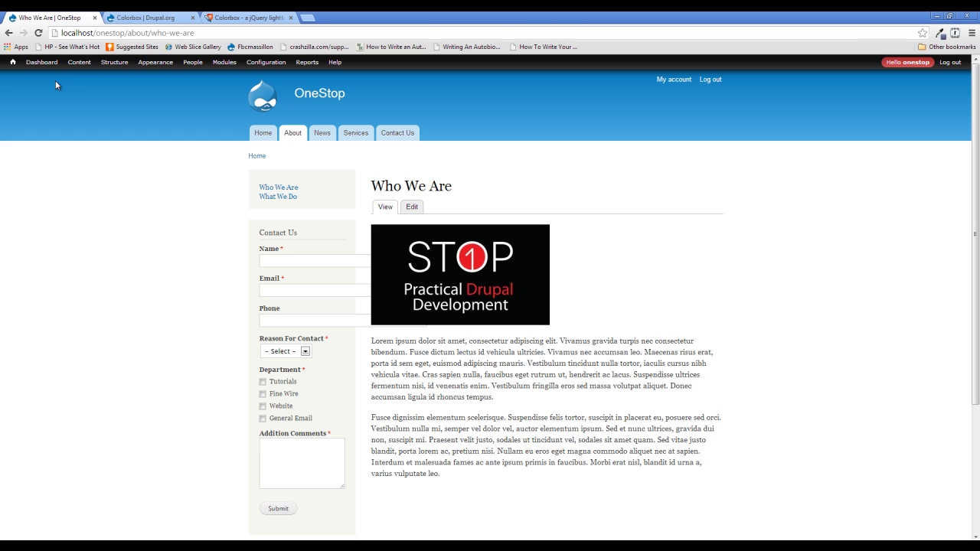
Step: On the About content type's Manage display, switch the Image field's format to Colorbox
mouse_move(114, 62)
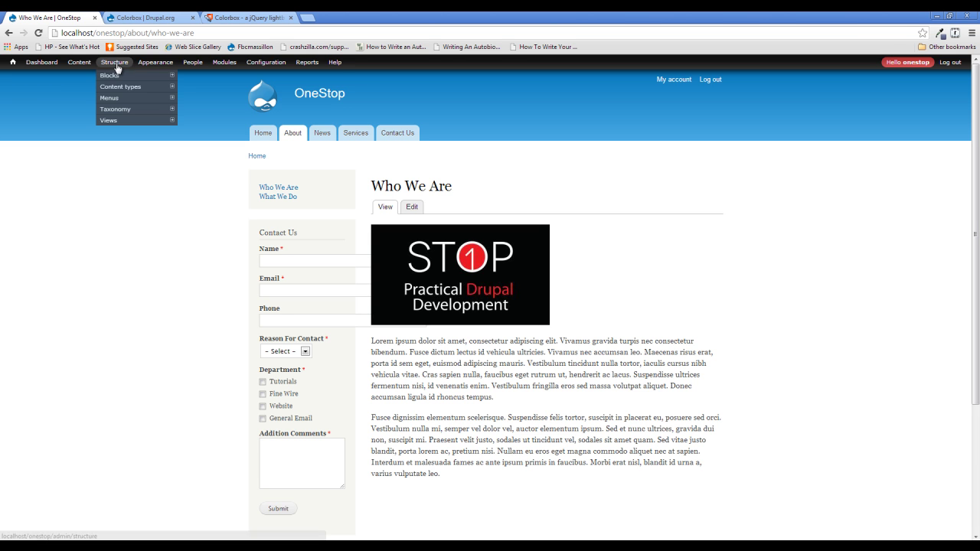
mouse_move(118, 89)
mouse_move(237, 101)
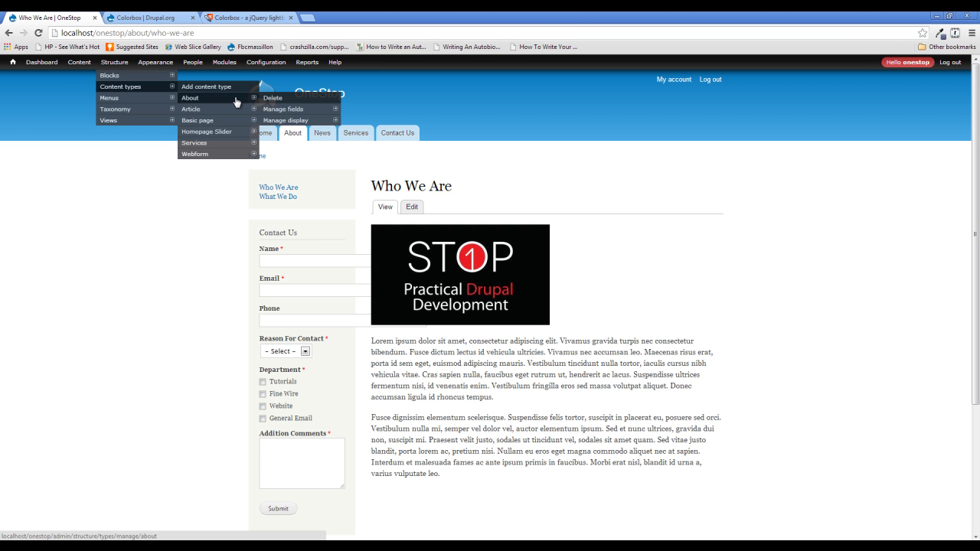
click(298, 121)
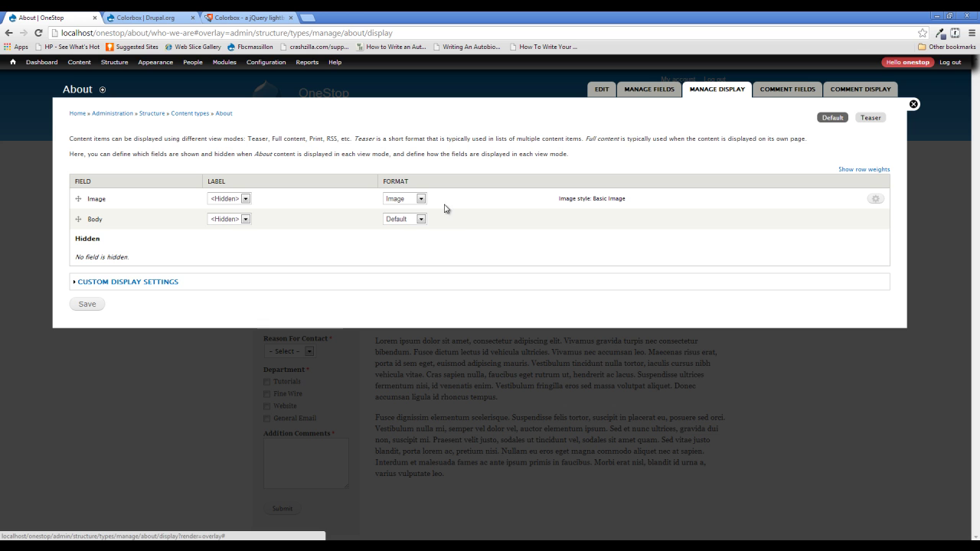
click(394, 199)
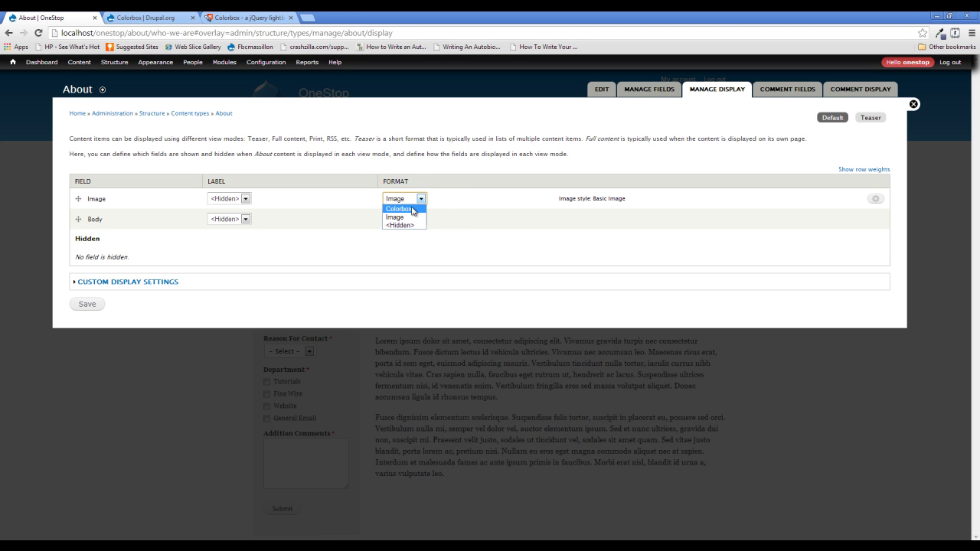
click(399, 209)
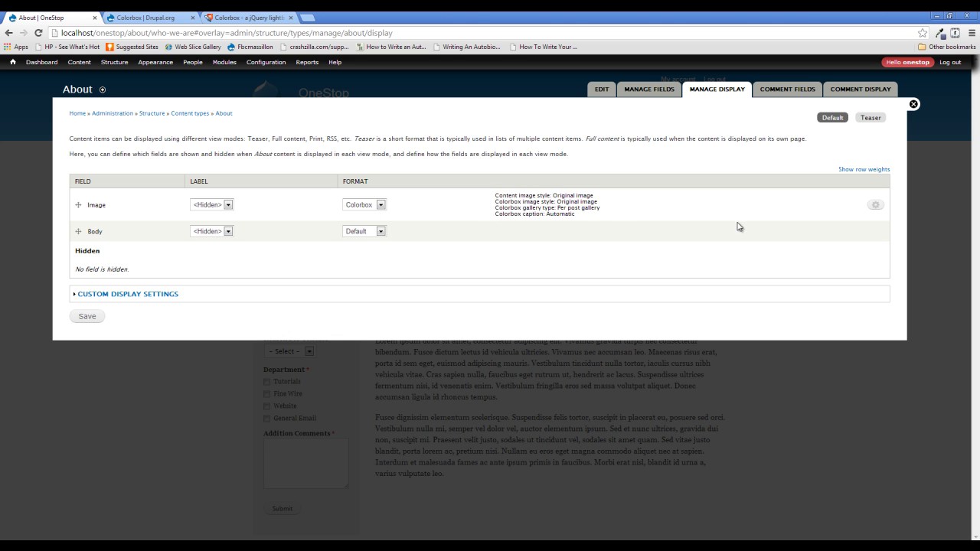
Step: Give the About Image field Basic Image content style and no Colorbox image style, then save
click(876, 207)
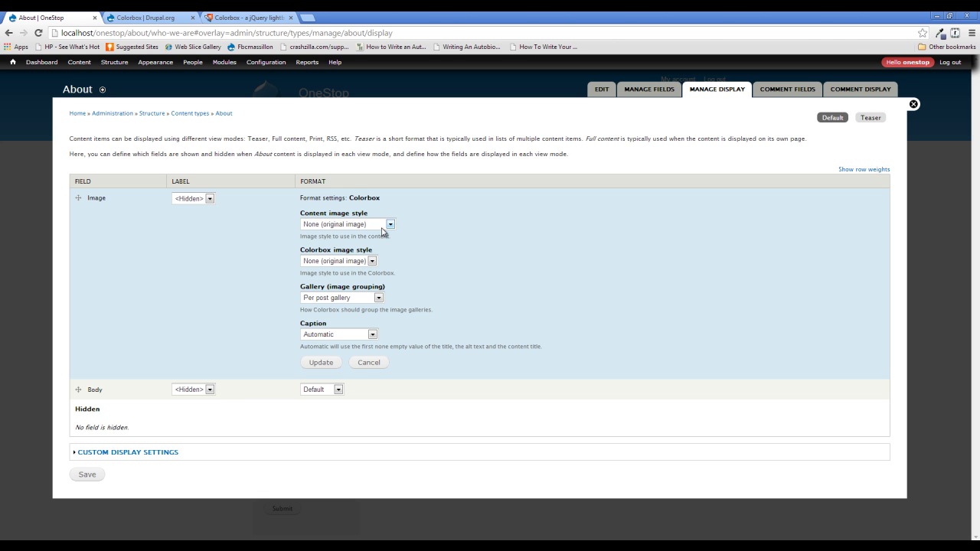
click(390, 225)
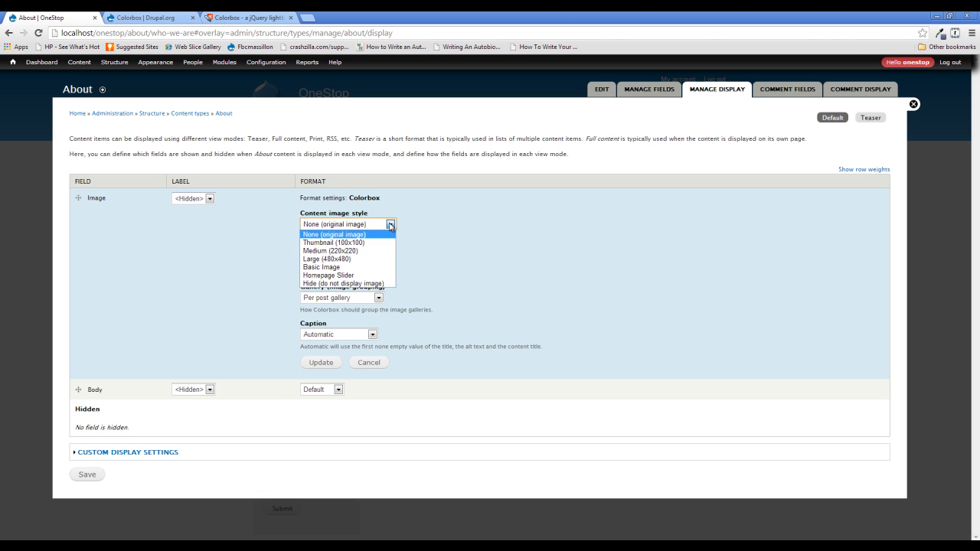
click(352, 267)
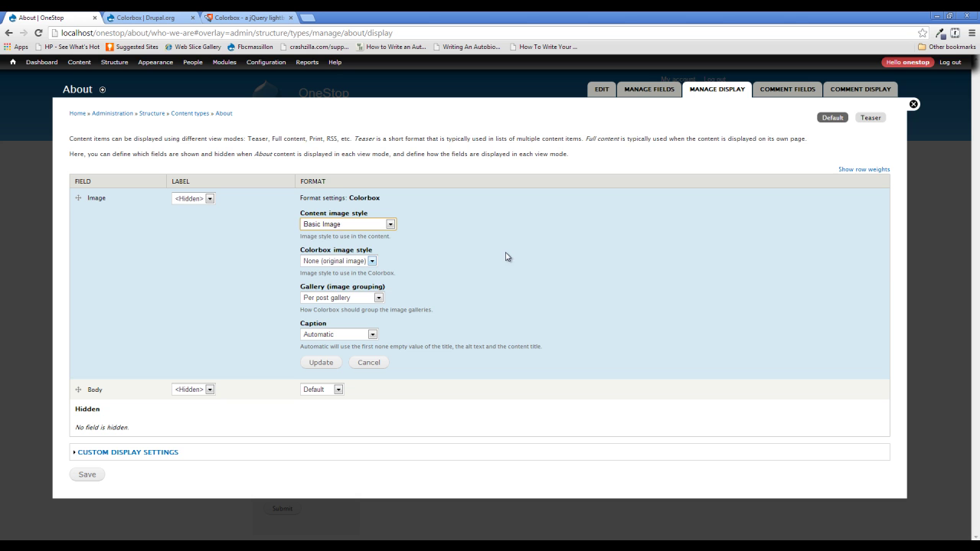
click(367, 261)
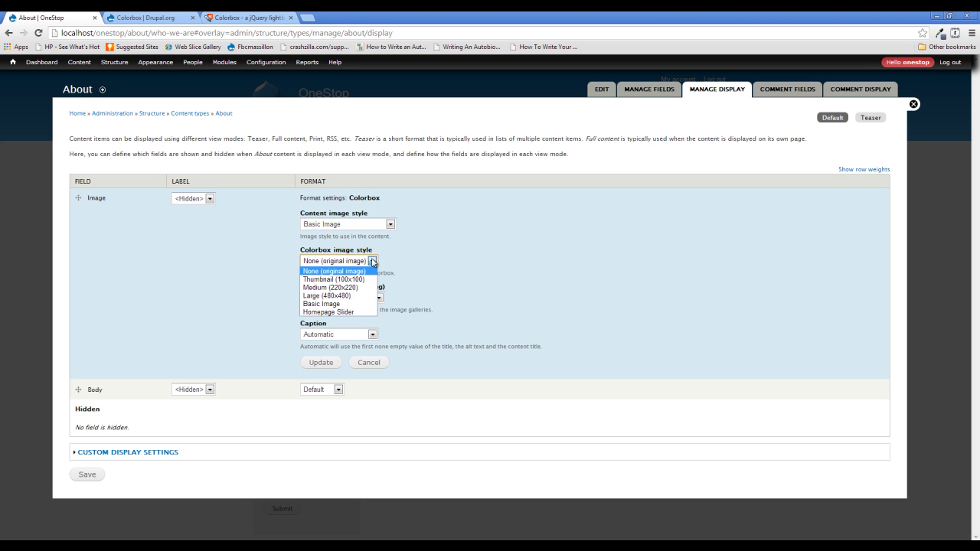
click(372, 261)
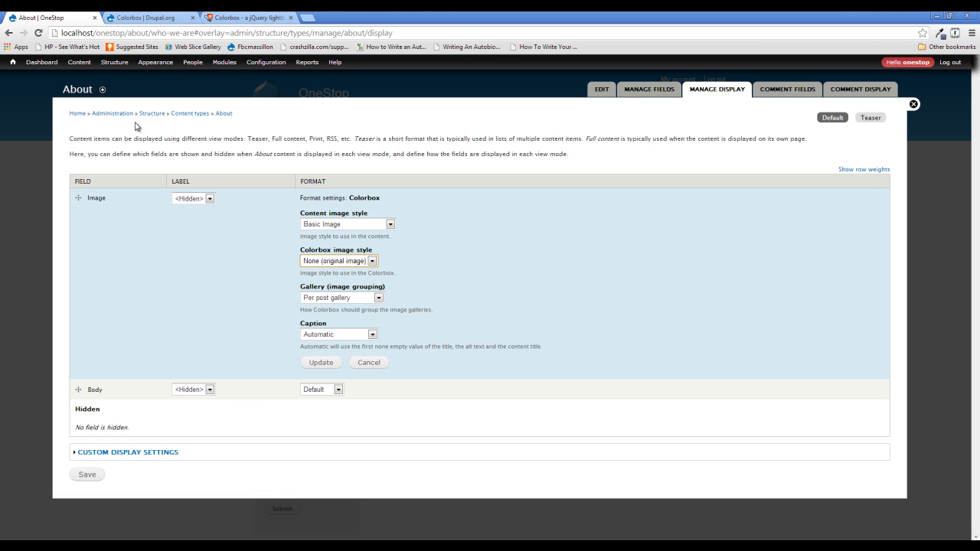
click(319, 365)
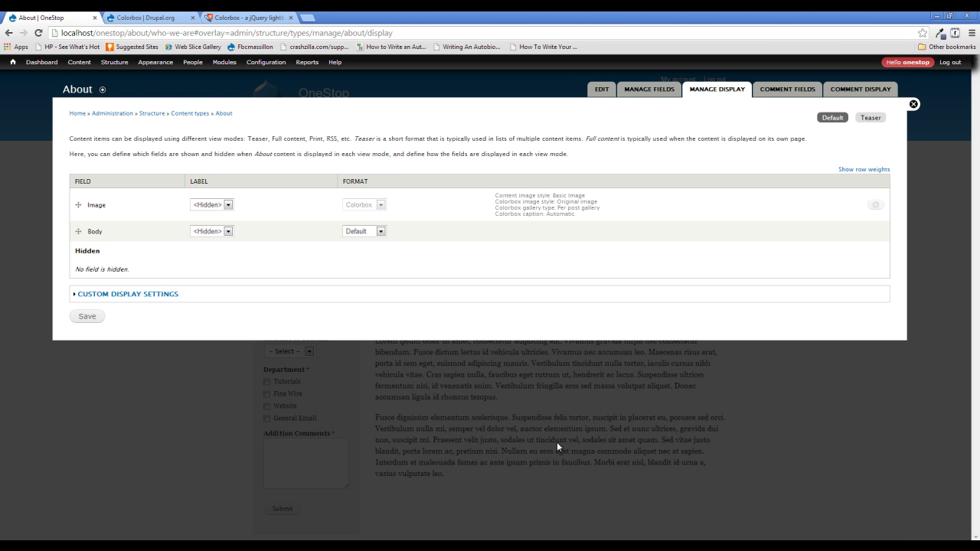
click(90, 318)
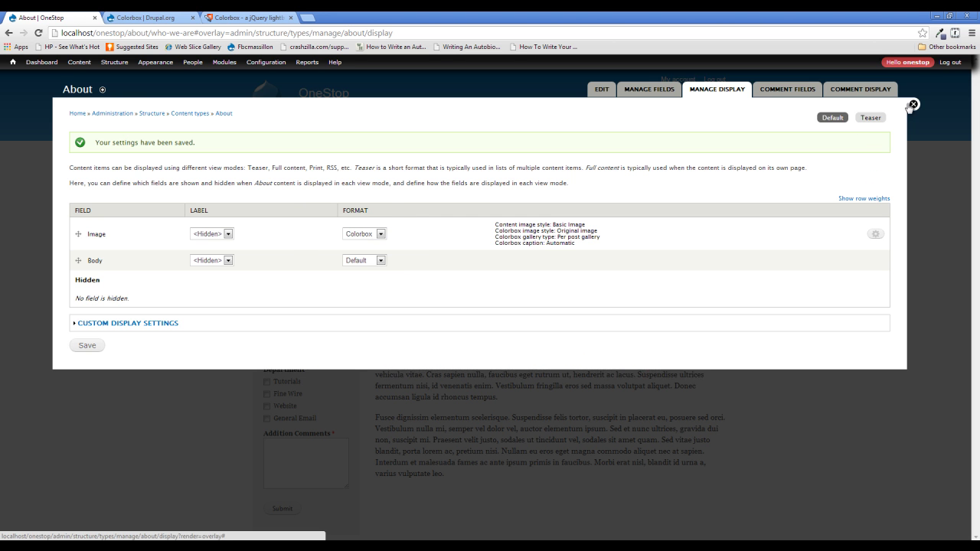
Step: Open the STOP image on Who We Are in the lightbox and check its caption
click(913, 104)
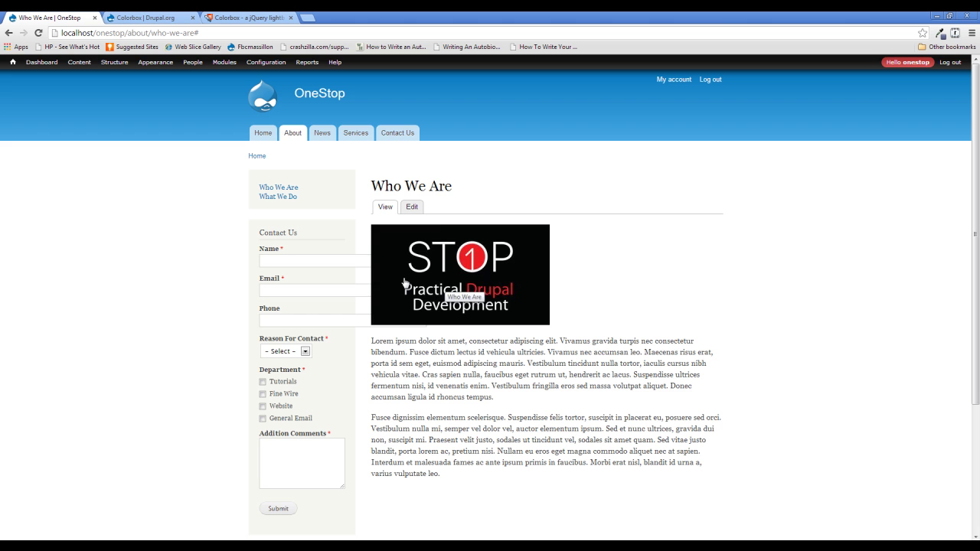
click(463, 294)
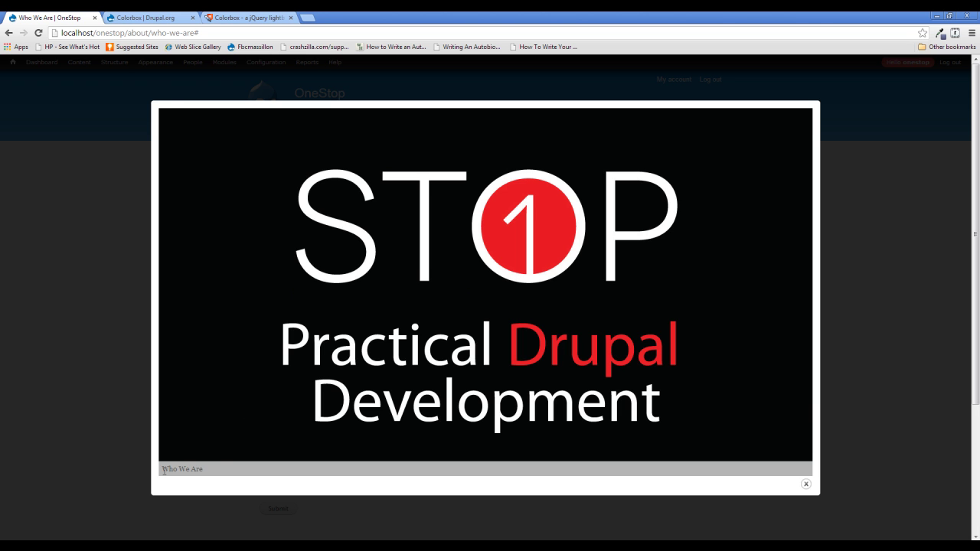
drag(163, 470, 204, 469)
click(805, 488)
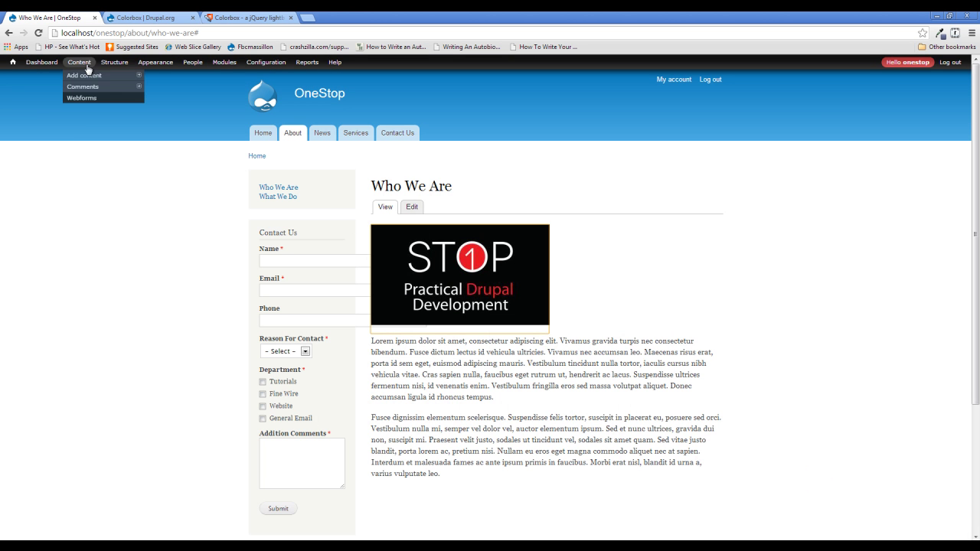
mouse_move(104, 70)
mouse_move(122, 87)
mouse_move(222, 109)
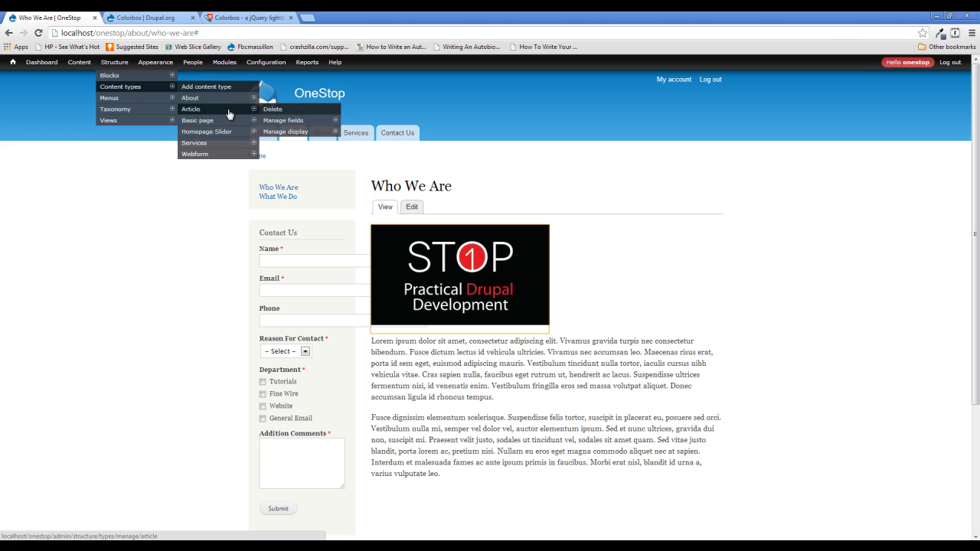
mouse_move(191, 98)
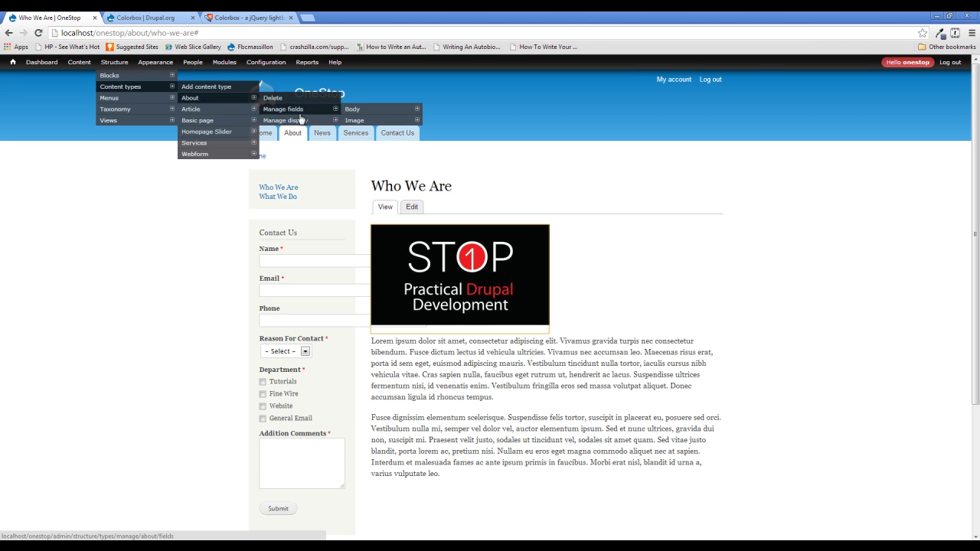
click(286, 120)
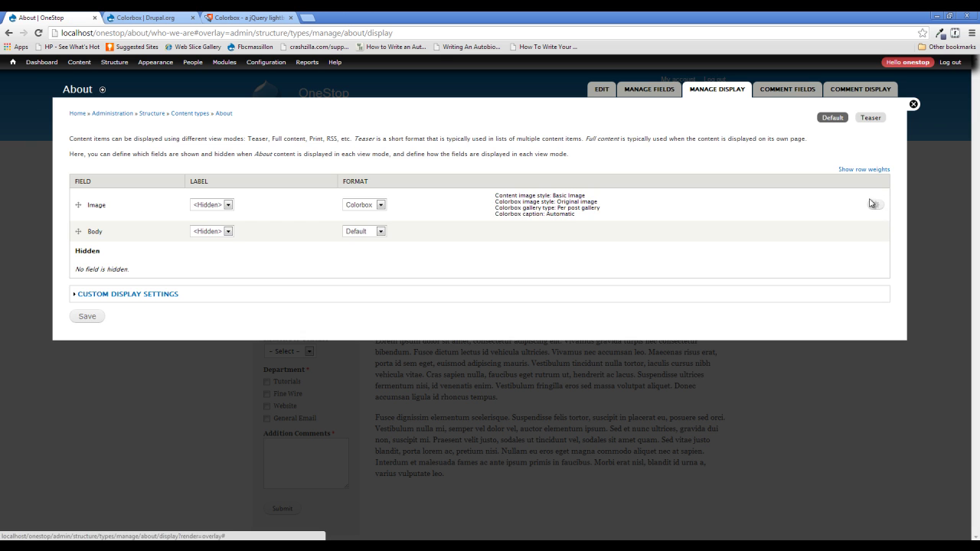
click(875, 205)
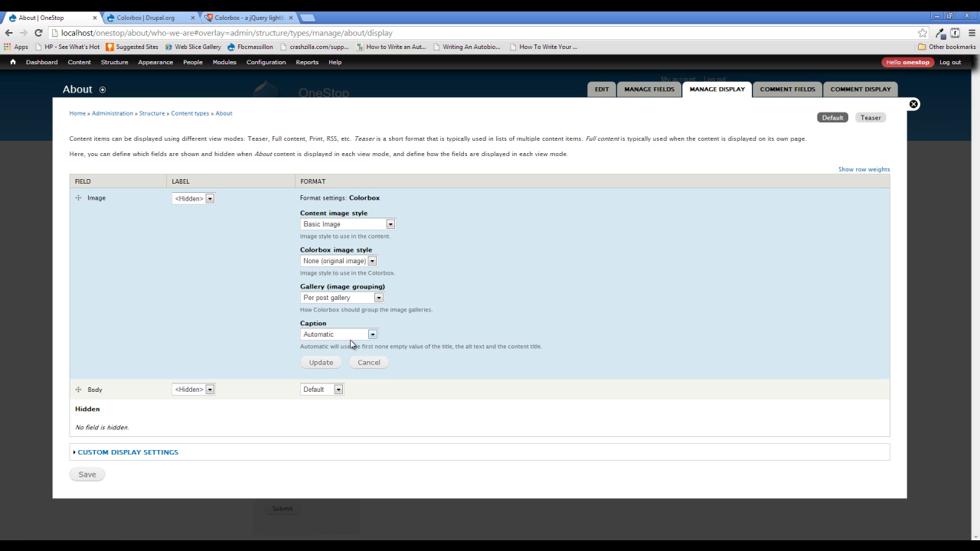
click(367, 334)
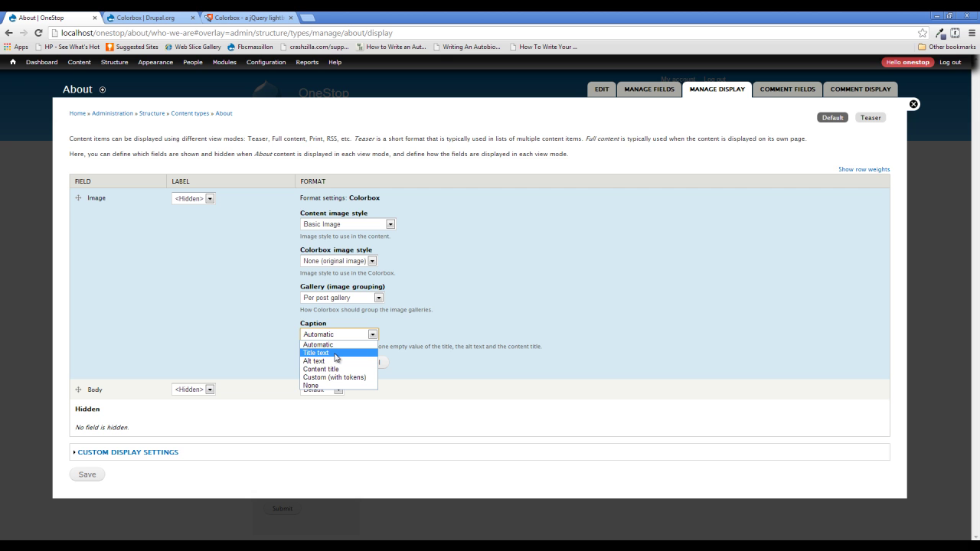
click(492, 344)
click(913, 104)
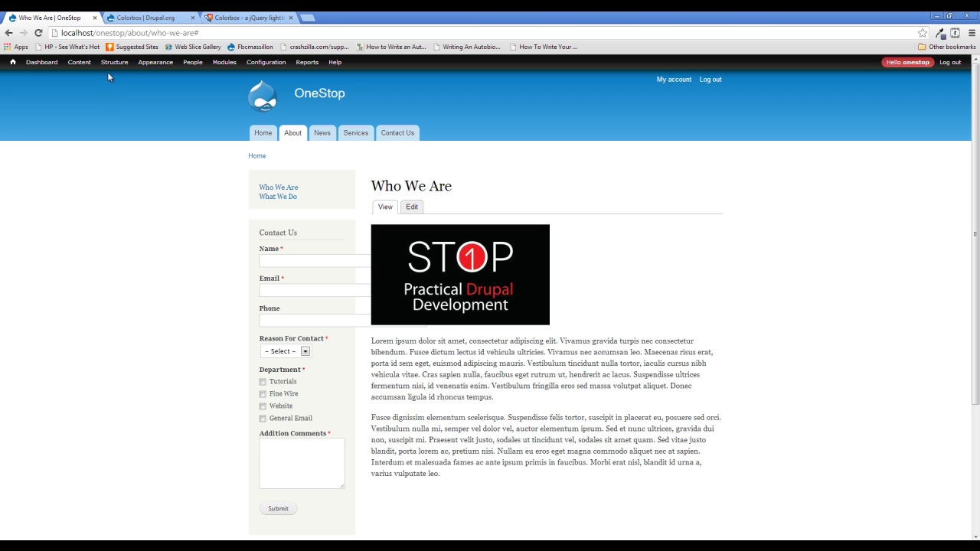
Step: Add an image style named 'Colorbox' under Configuration > Media > Image styles
mouse_move(287, 65)
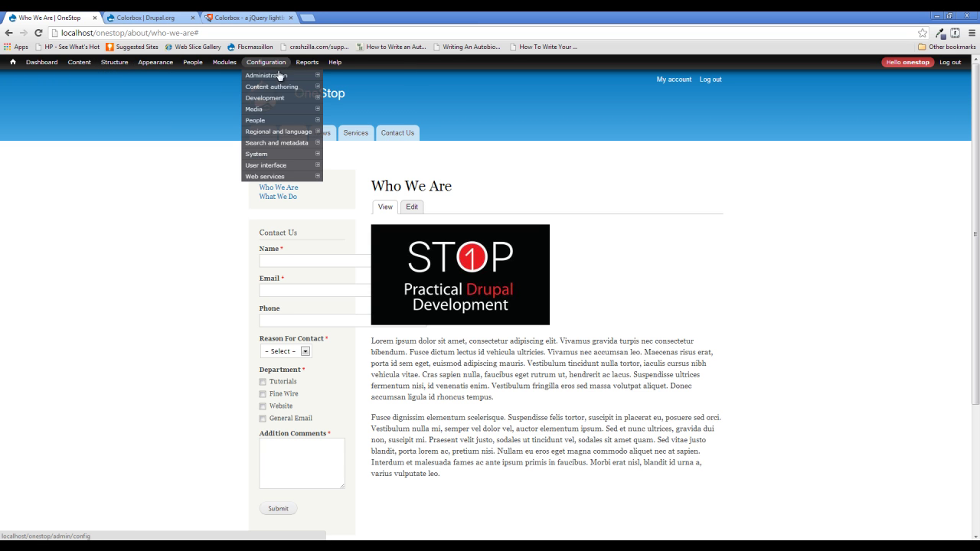
mouse_move(264, 110)
mouse_move(349, 131)
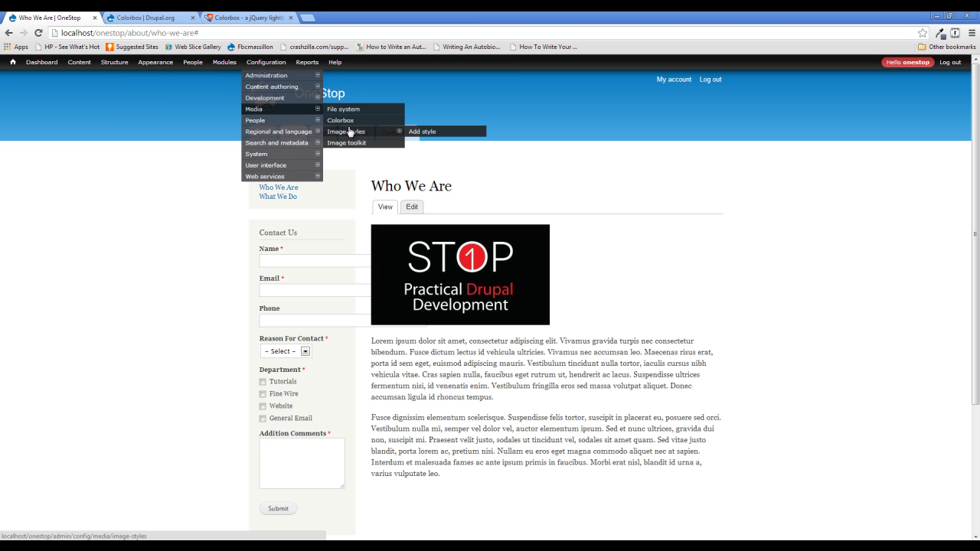
click(420, 133)
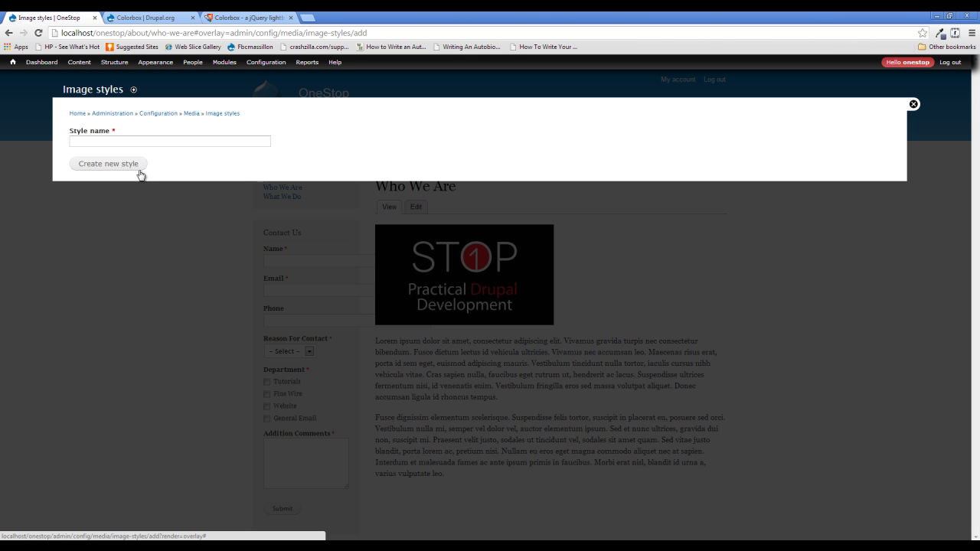
click(150, 141)
text(Col)
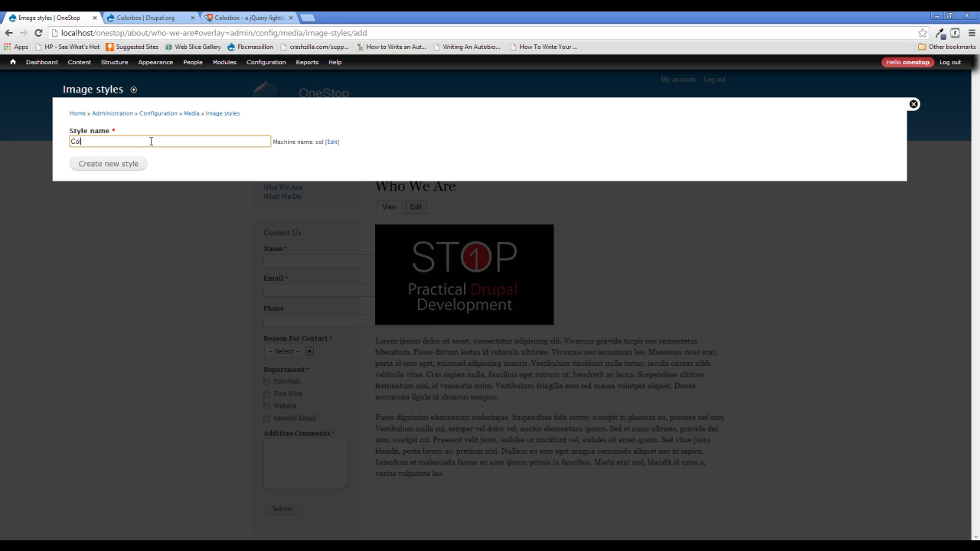
text(orbox)
click(129, 166)
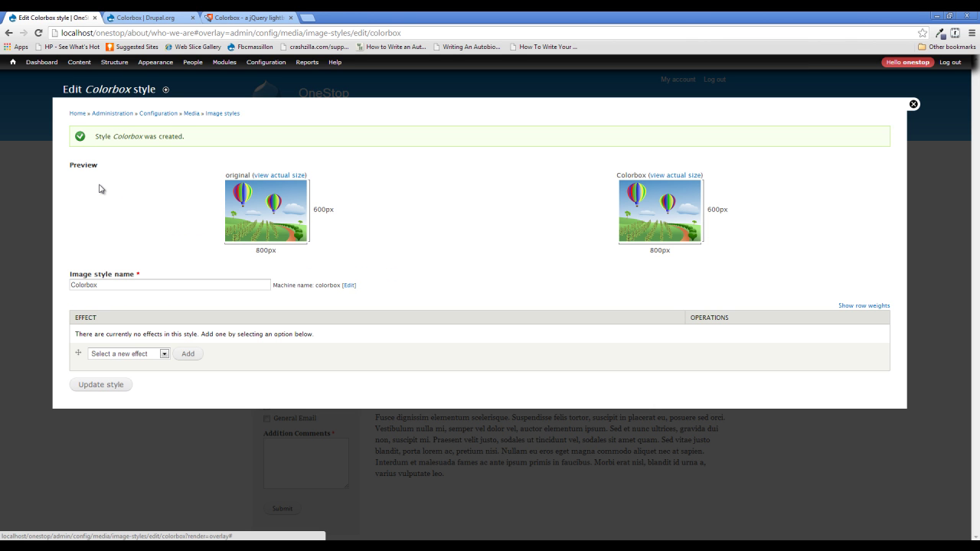
Step: Add a Scale effect of 1000 pixels width to the Colorbox style, then return to Who We Are
click(156, 356)
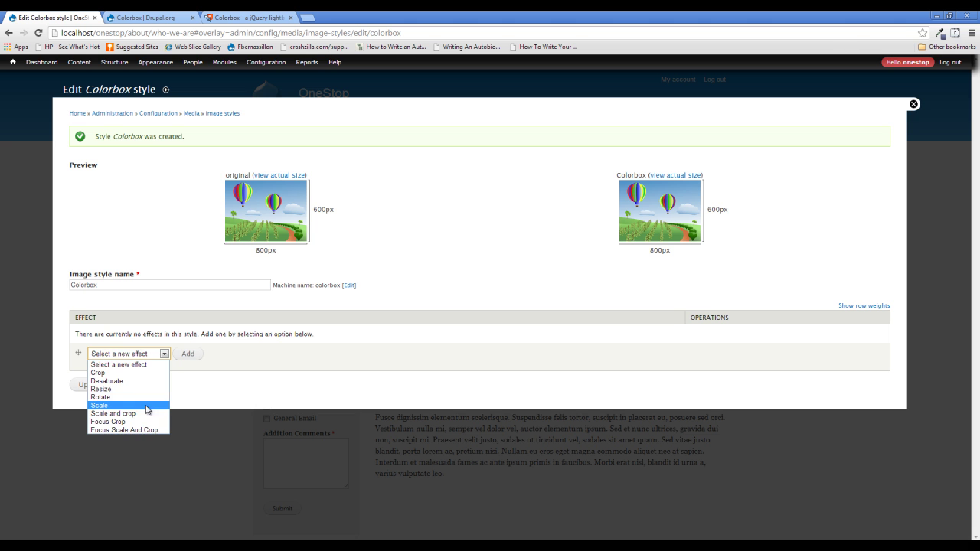
click(146, 406)
click(187, 354)
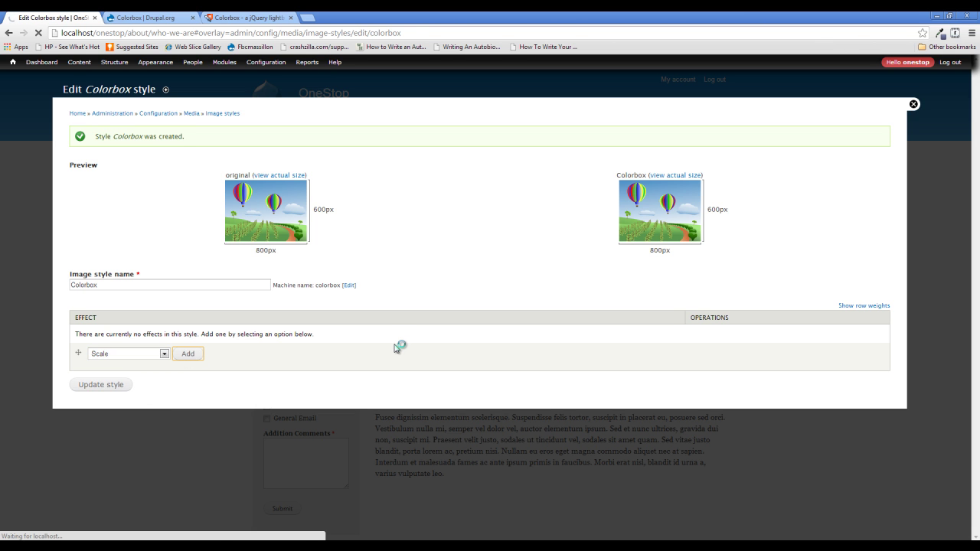
text(000)
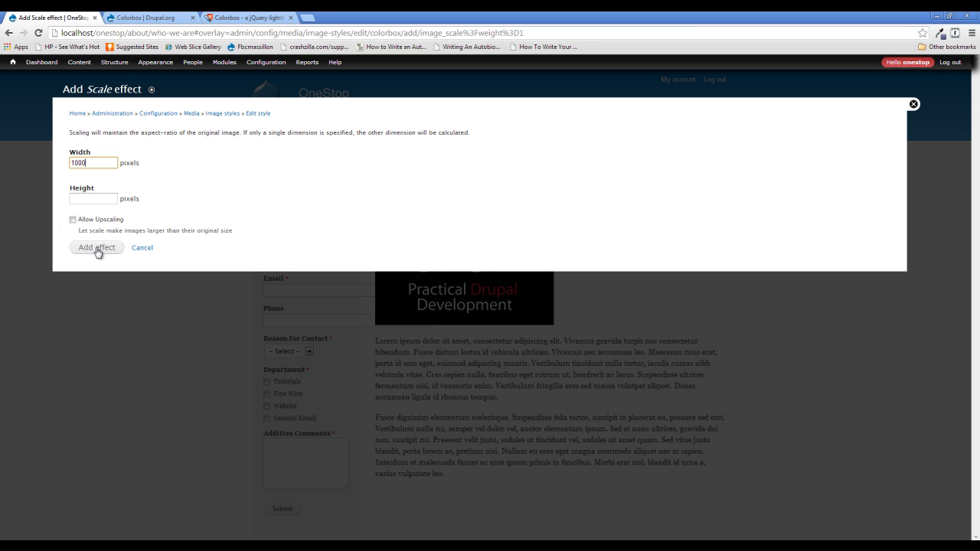
click(97, 250)
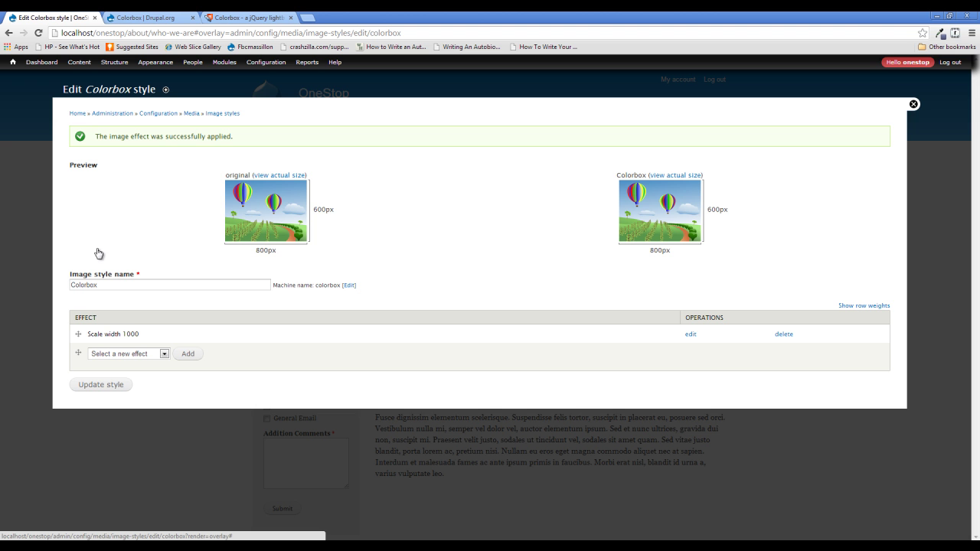
click(913, 105)
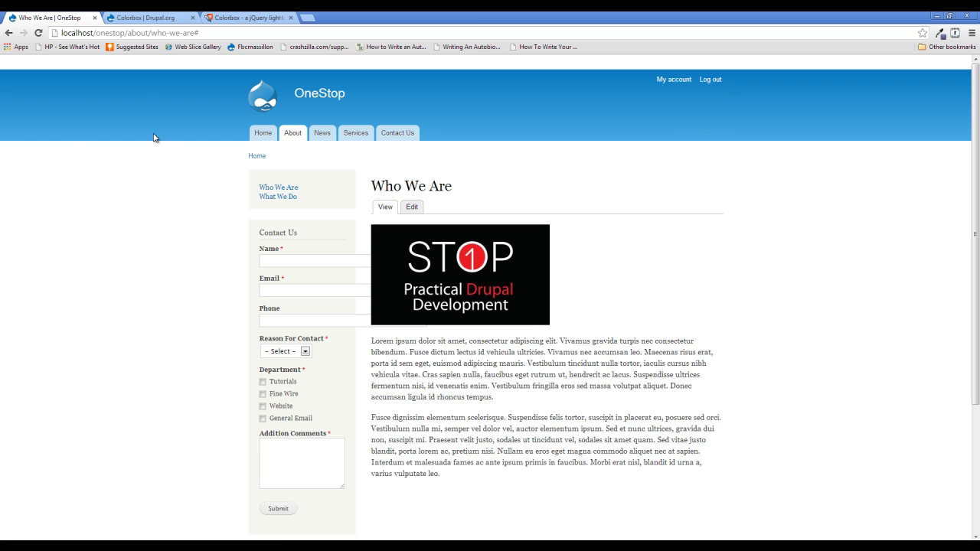
Step: Set the About Image field's lightbox style to Colorbox, keep per-post gallery, and save the display
mouse_move(79, 62)
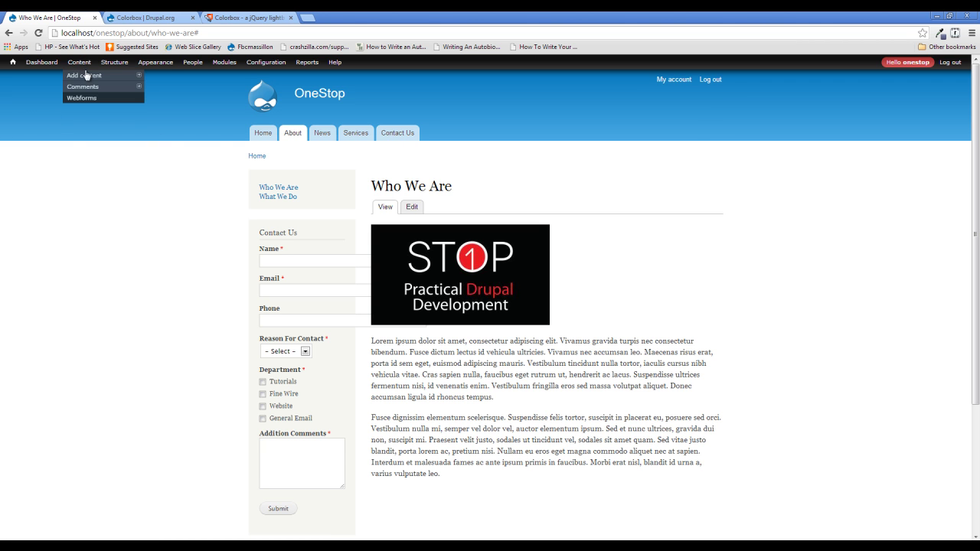
mouse_move(106, 77)
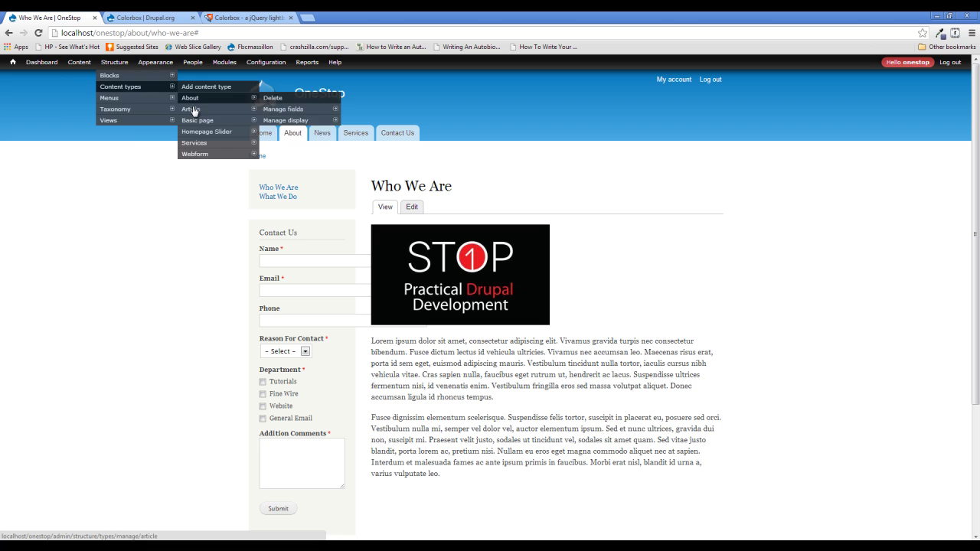
mouse_move(212, 105)
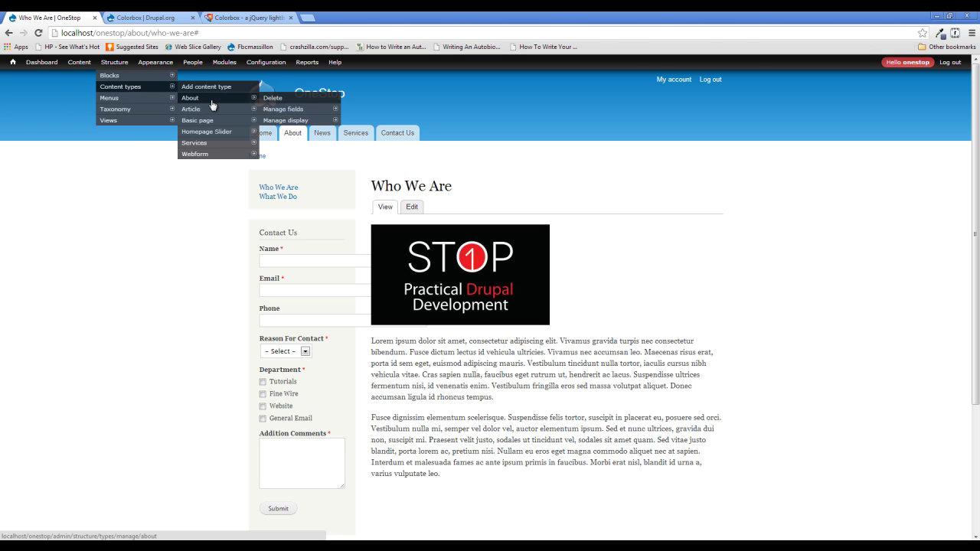
click(294, 121)
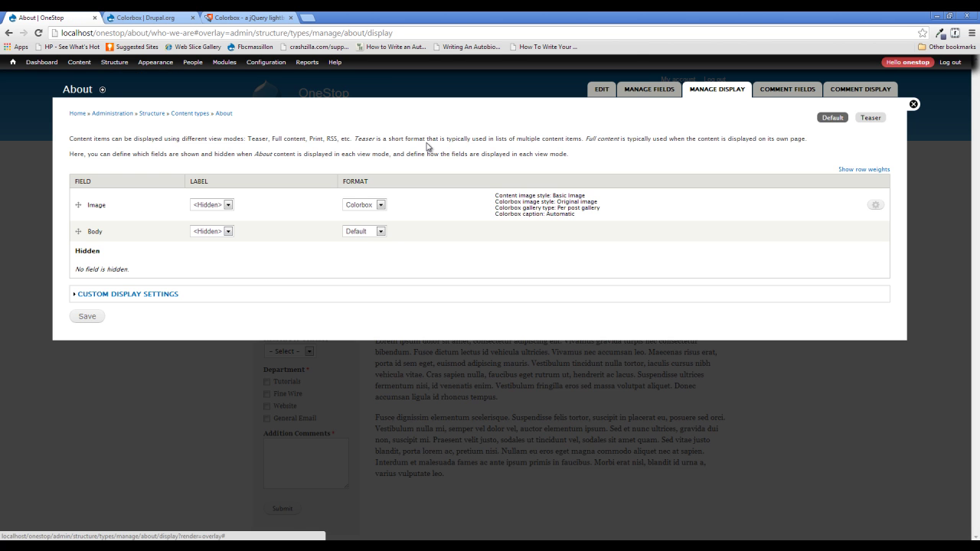
click(872, 204)
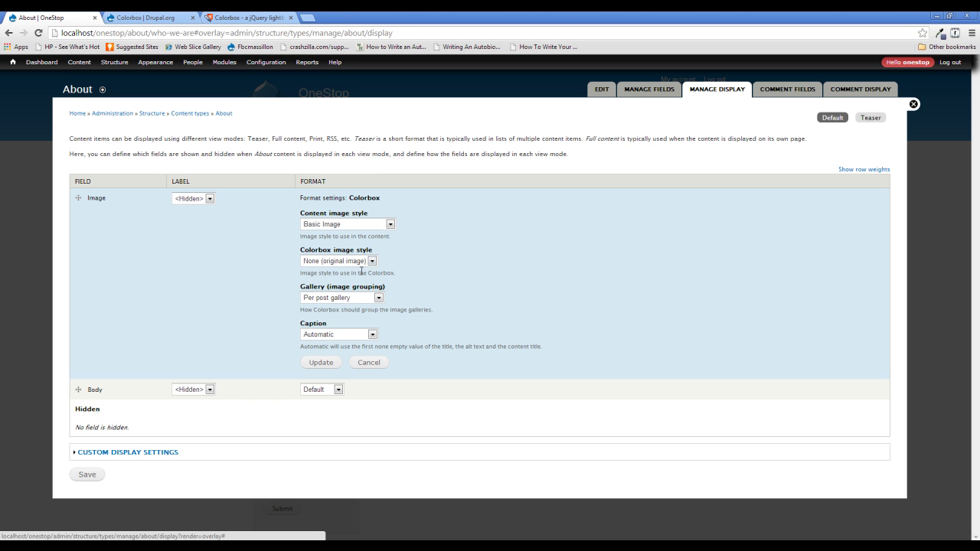
click(368, 262)
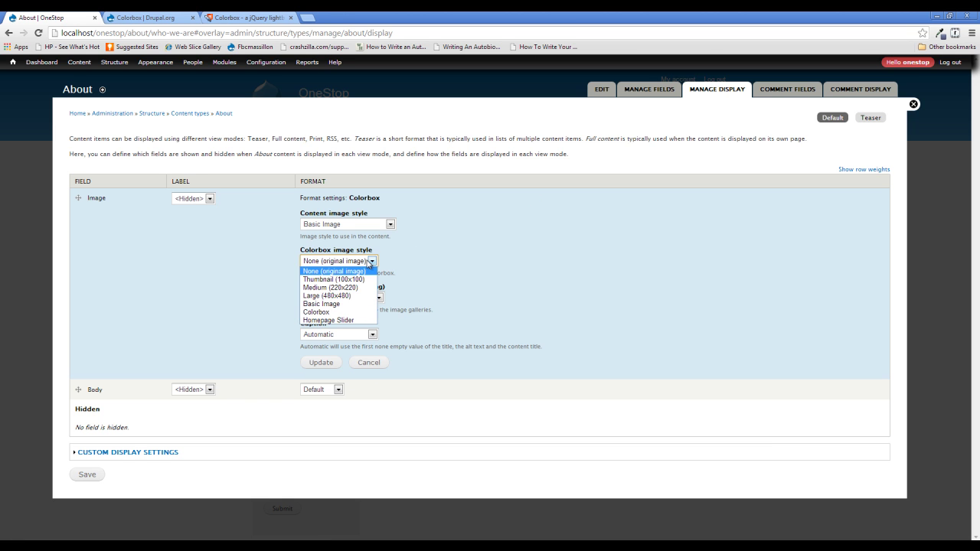
click(337, 313)
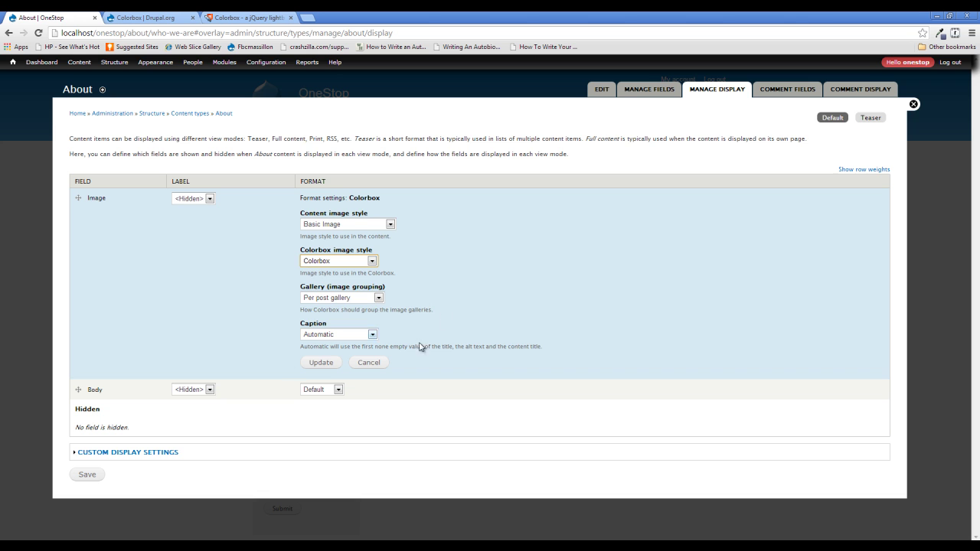
click(329, 298)
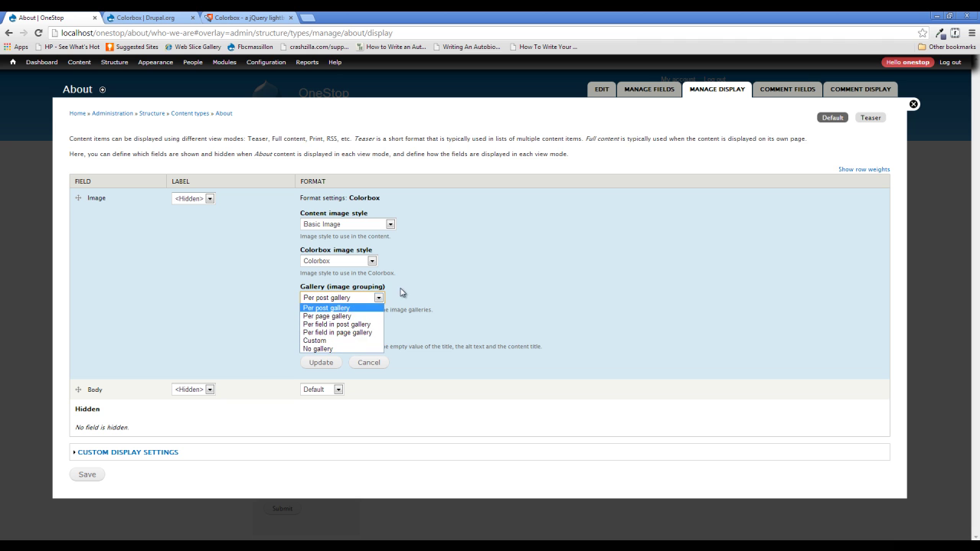
click(394, 325)
click(322, 363)
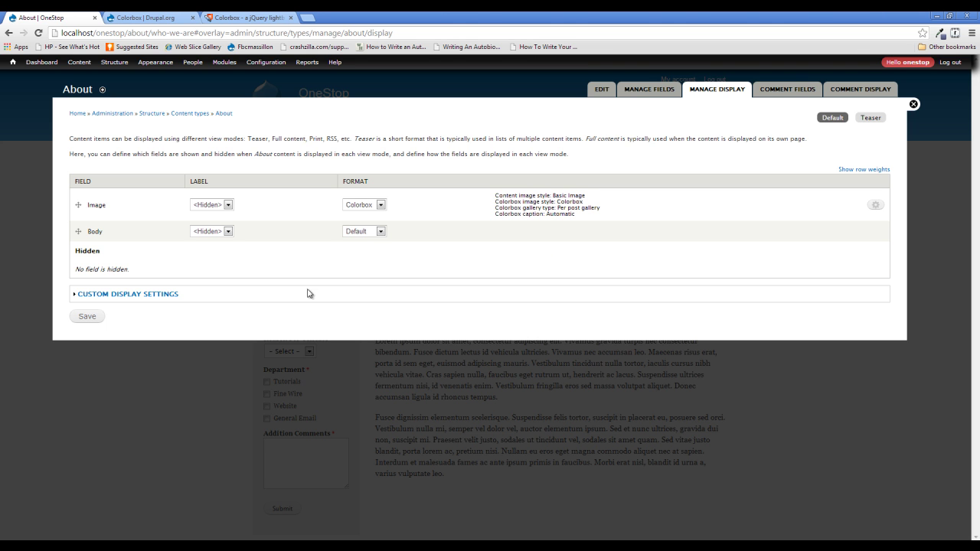
click(94, 320)
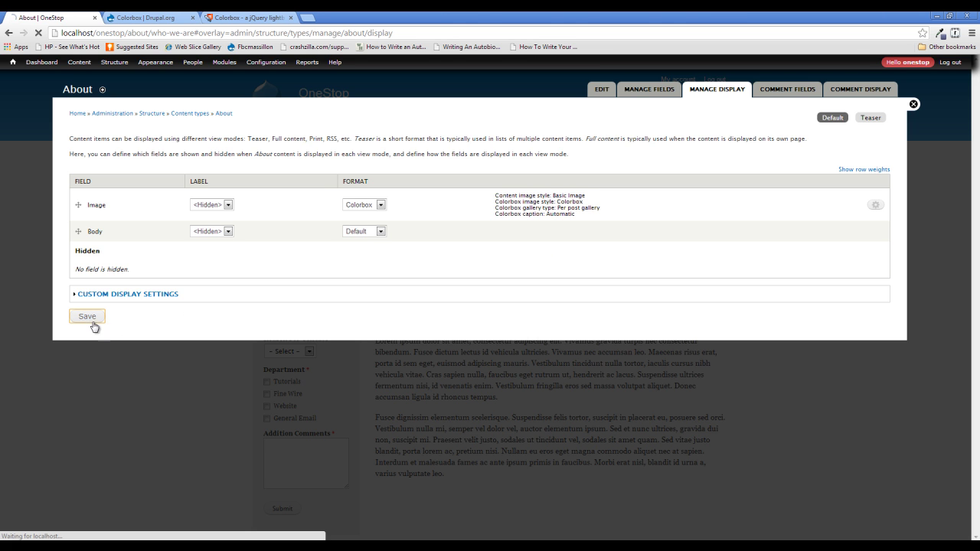
click(913, 105)
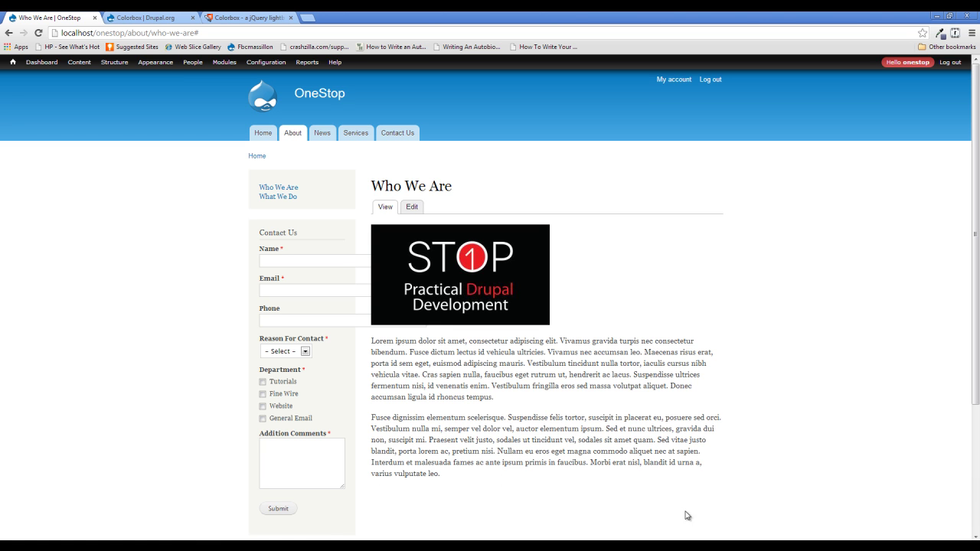
click(528, 280)
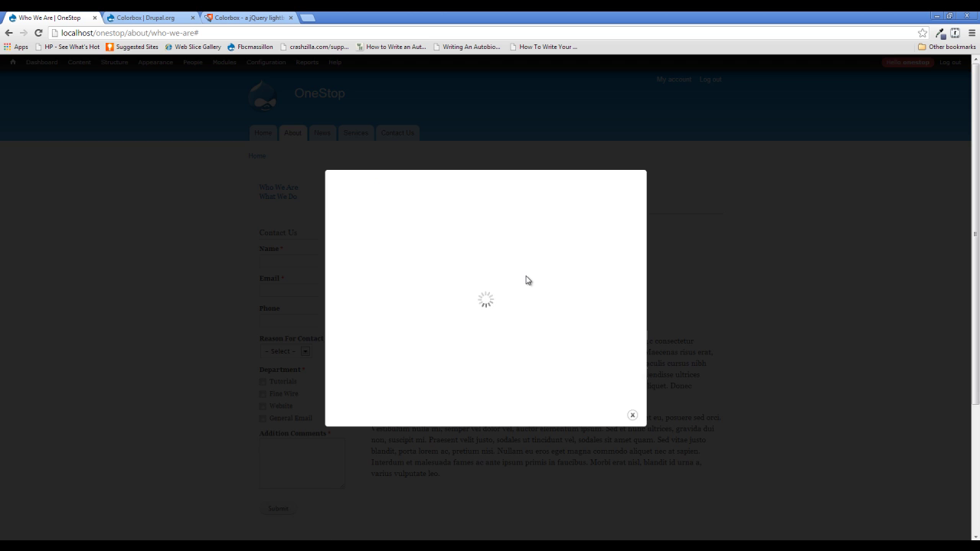
click(497, 466)
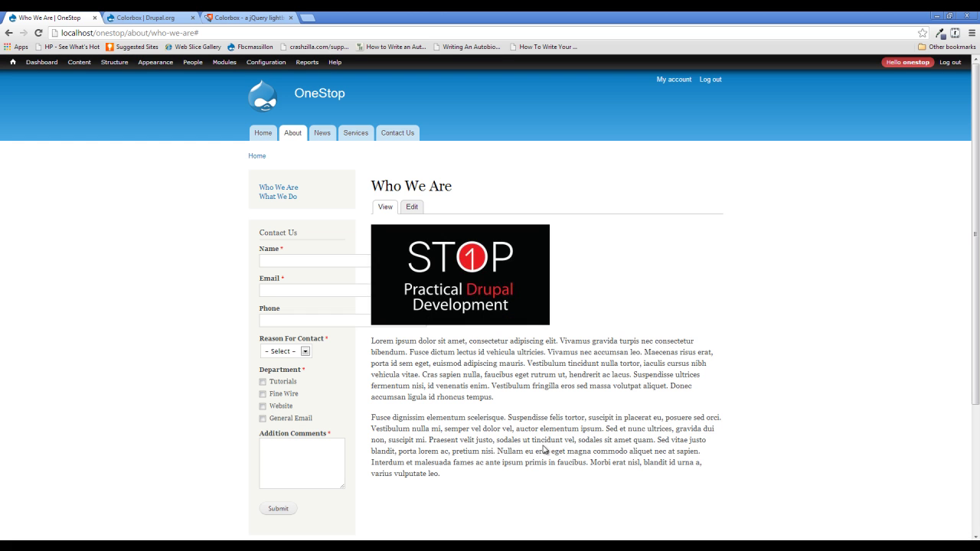
click(391, 520)
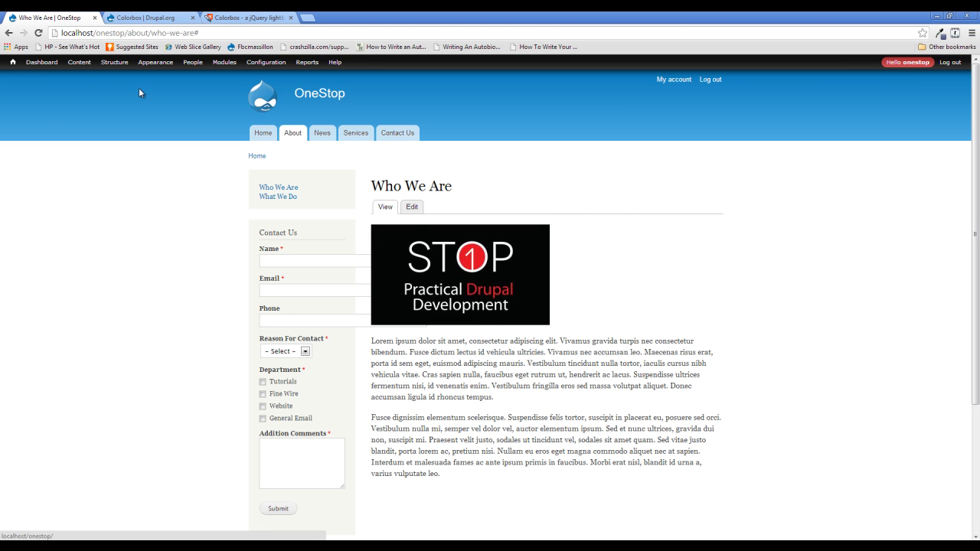
Step: On the Article content type's Manage display, set the Image field format to Colorbox
mouse_move(114, 62)
mouse_move(119, 87)
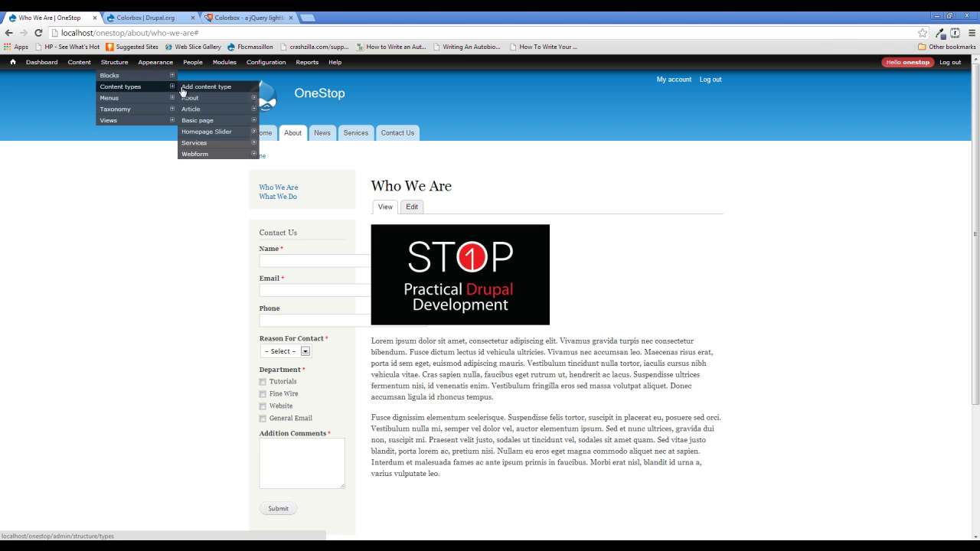
mouse_move(217, 113)
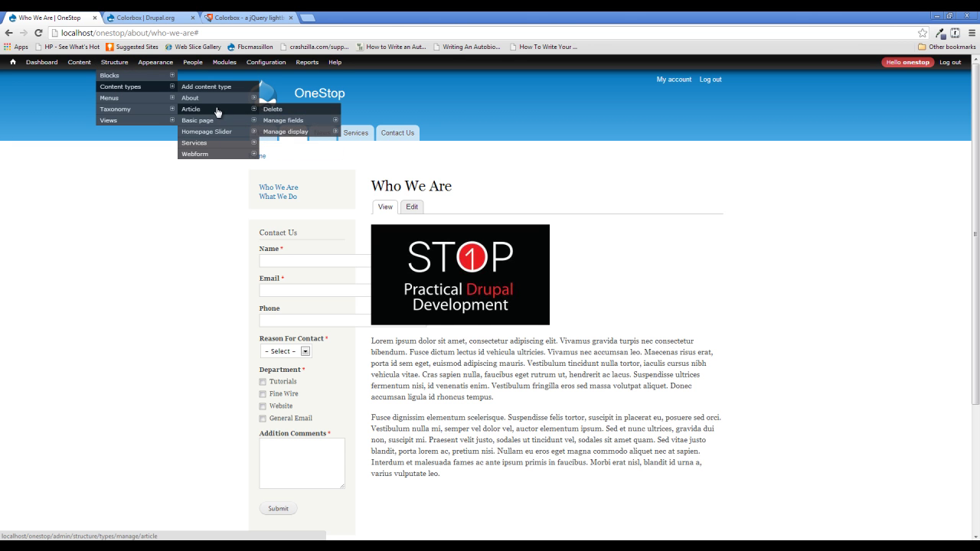
mouse_move(290, 131)
click(354, 137)
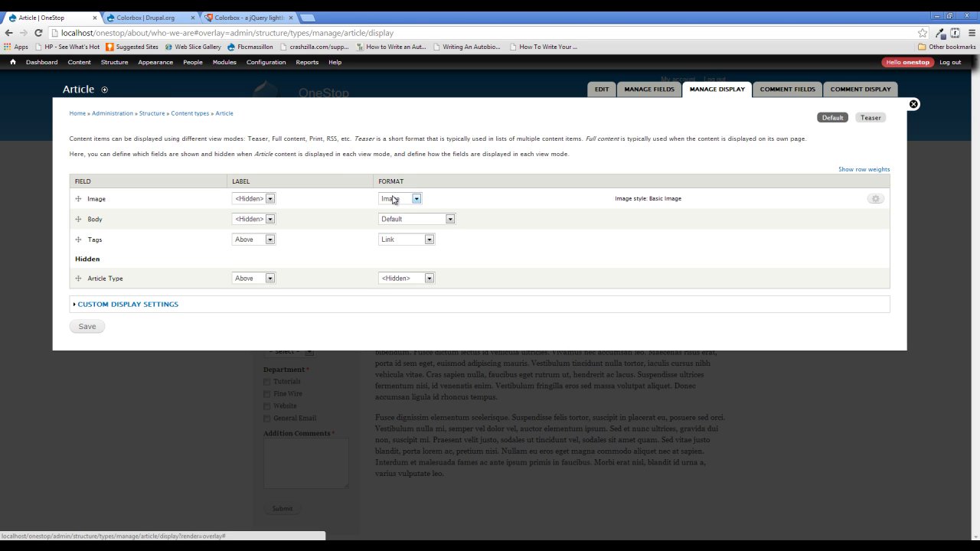
click(392, 199)
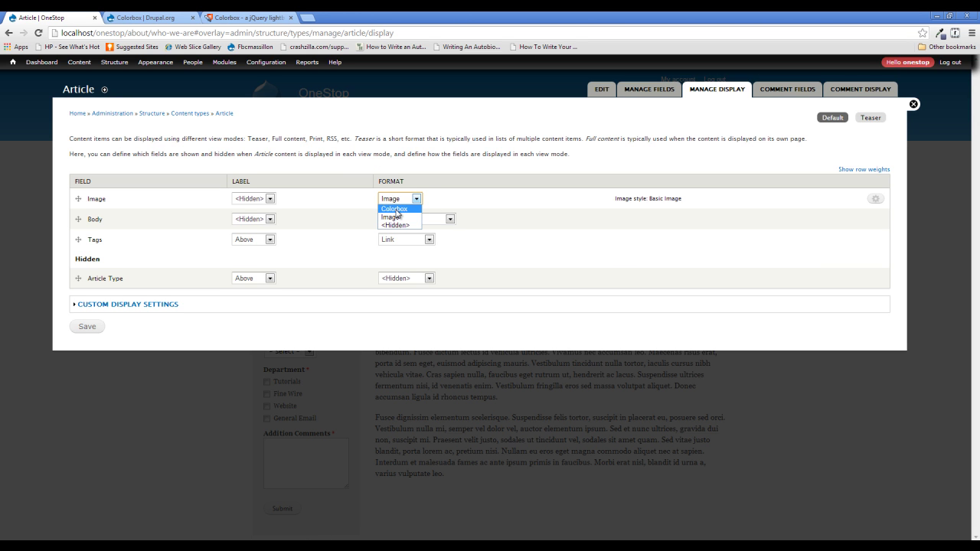
click(395, 208)
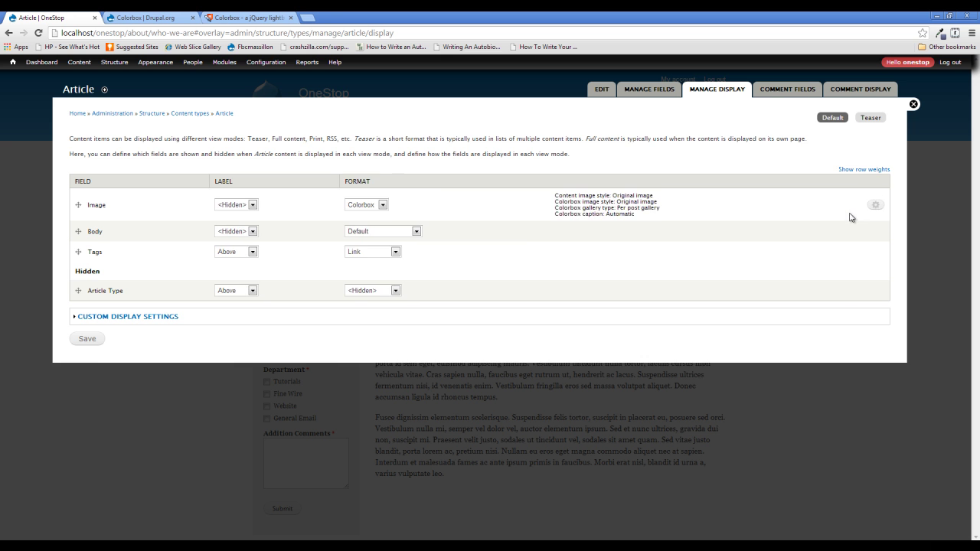
Step: Use Basic Image for content and Colorbox for the lightbox image style, then save
click(875, 205)
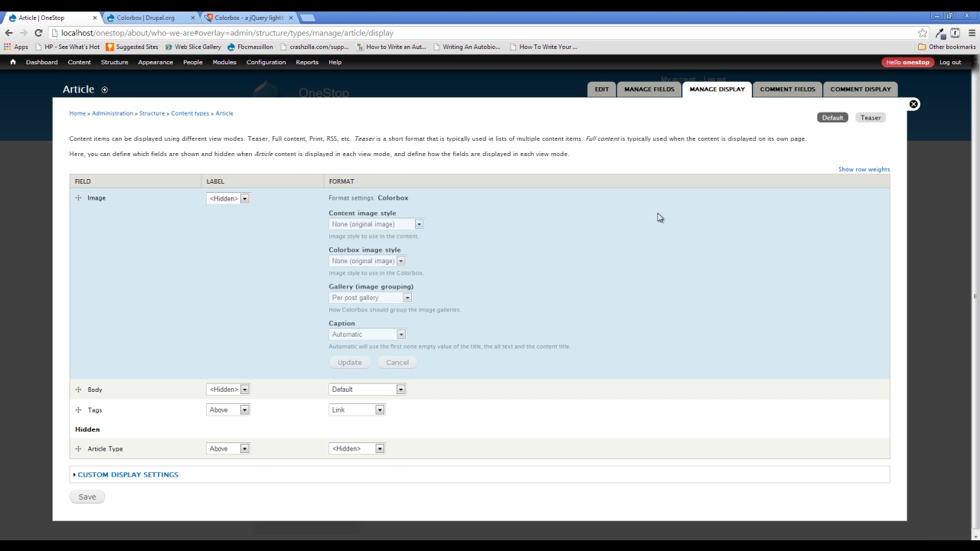
click(379, 223)
click(388, 268)
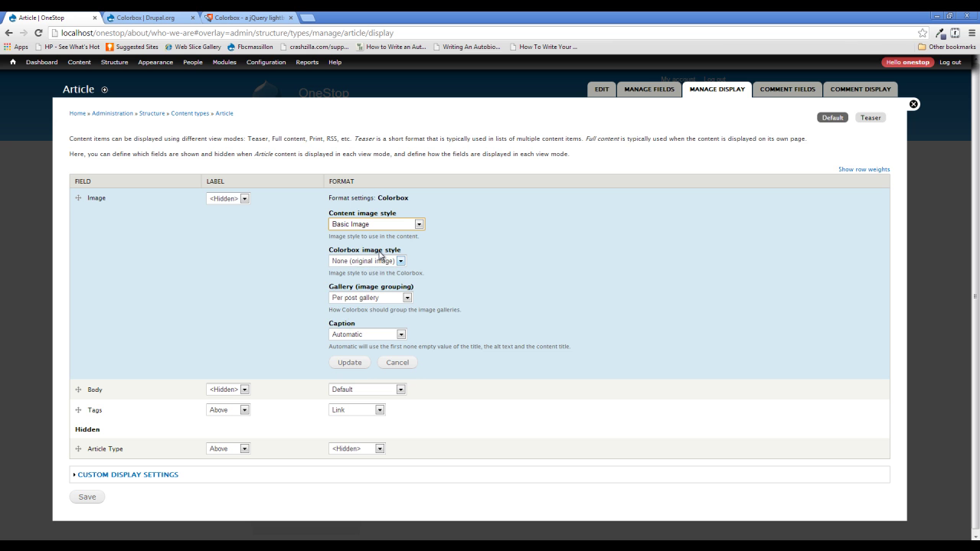
click(387, 261)
click(382, 310)
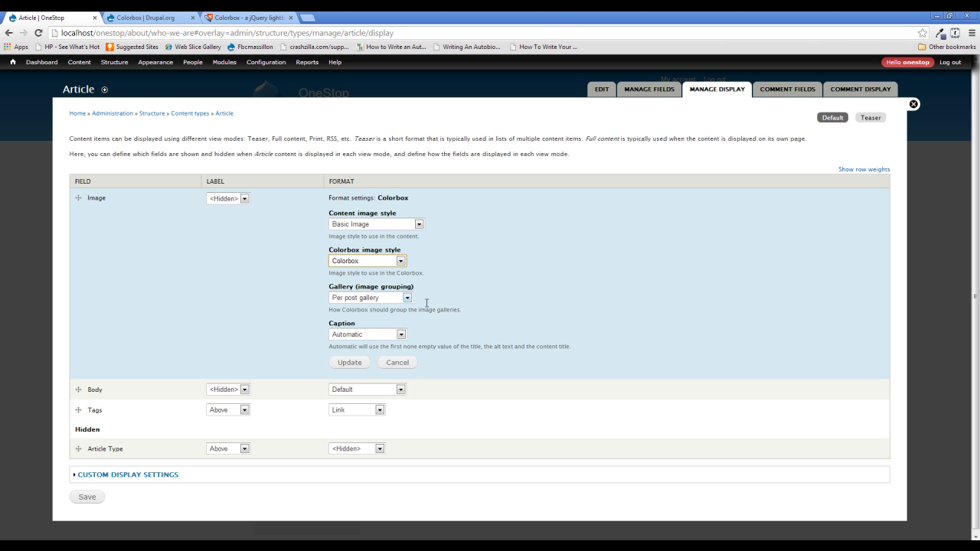
click(341, 365)
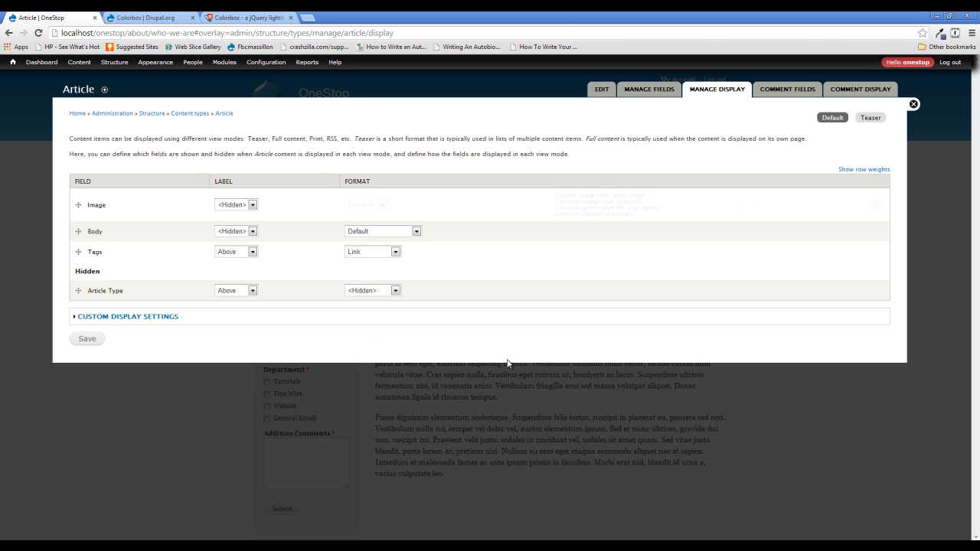
click(93, 340)
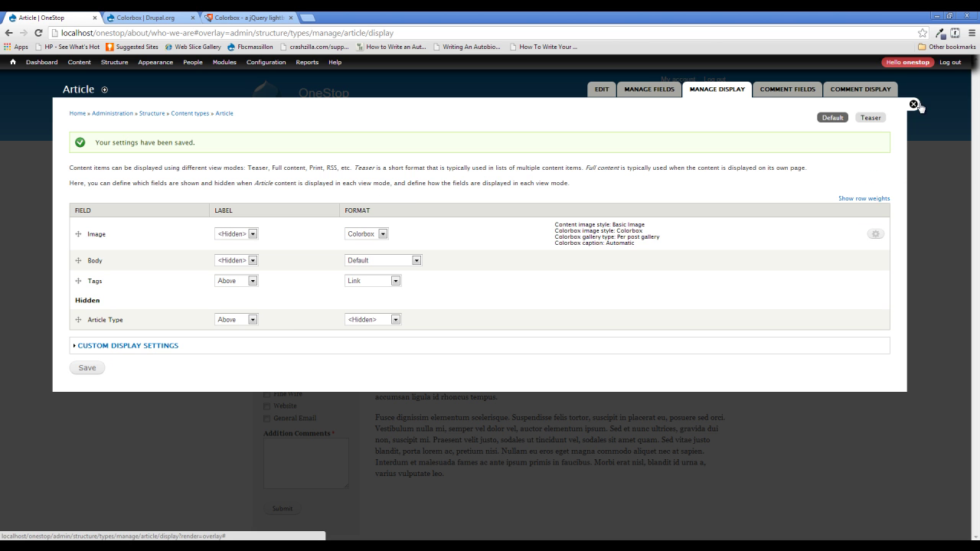
Step: Open the Blocks news article's STOP image in the lightbox, close it, then go to Services
click(913, 105)
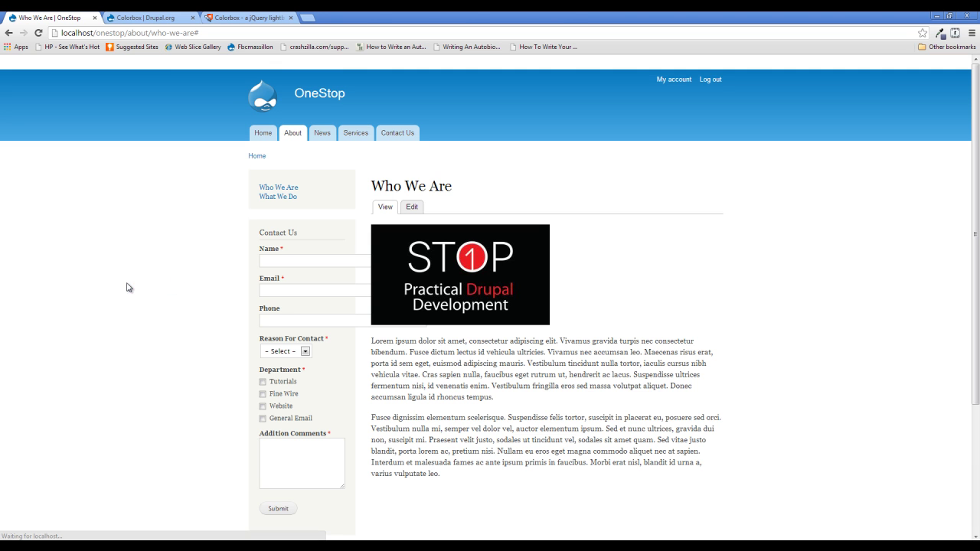
click(322, 134)
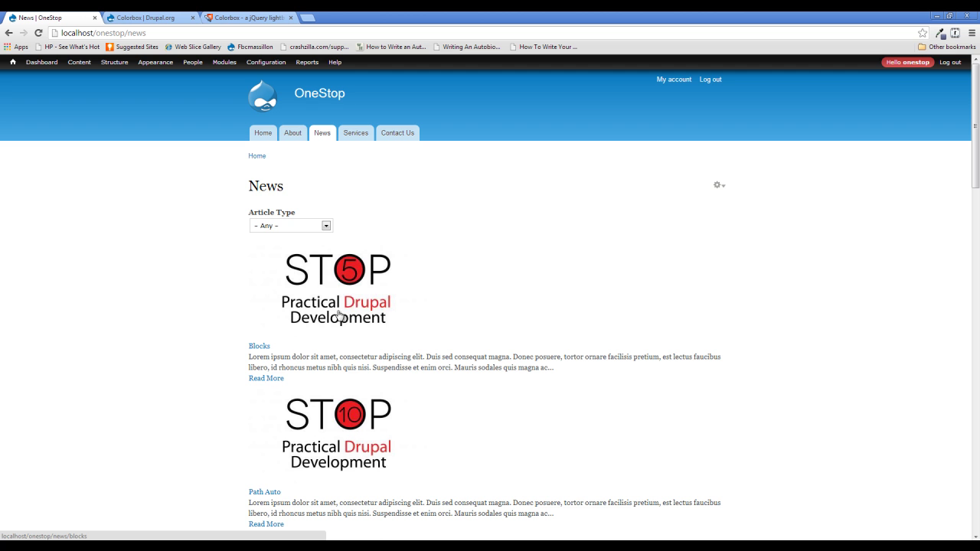
click(349, 285)
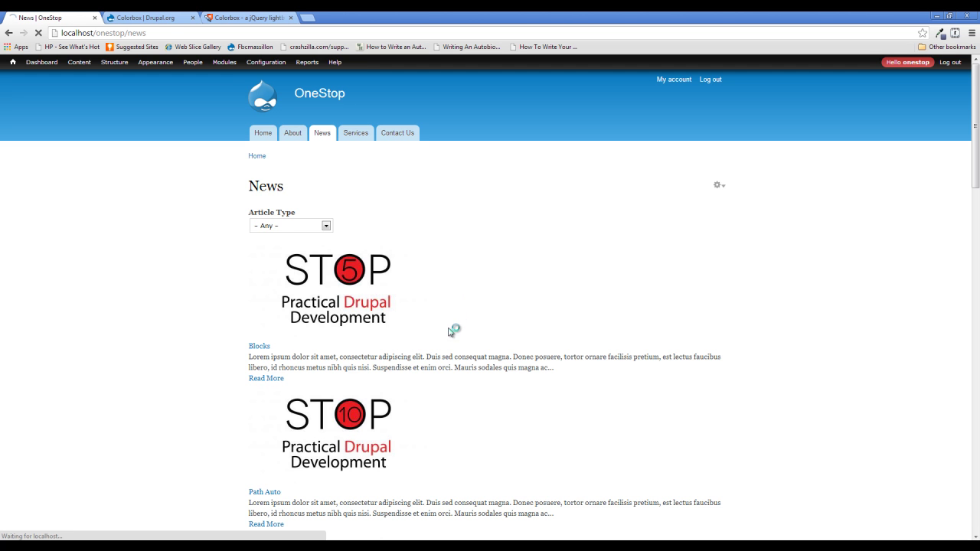
click(345, 280)
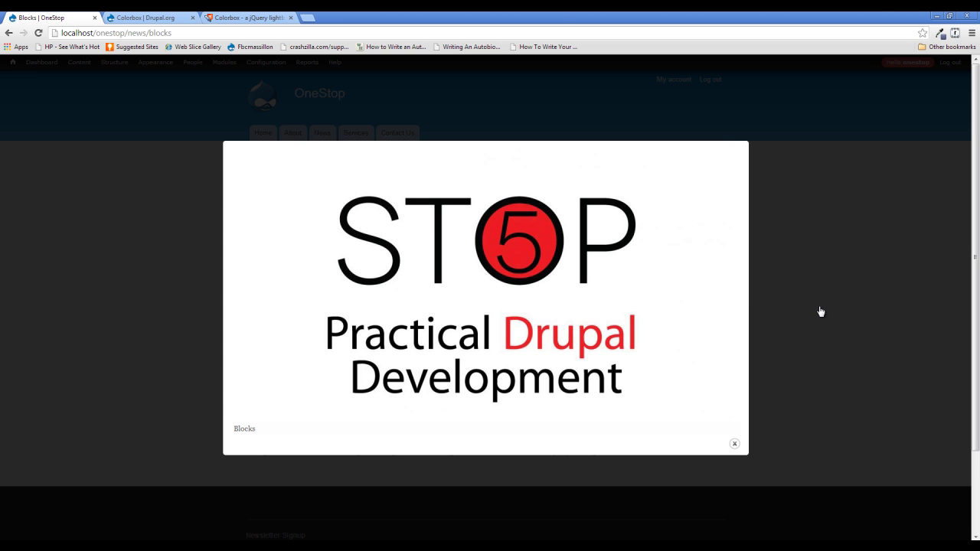
click(816, 313)
click(352, 136)
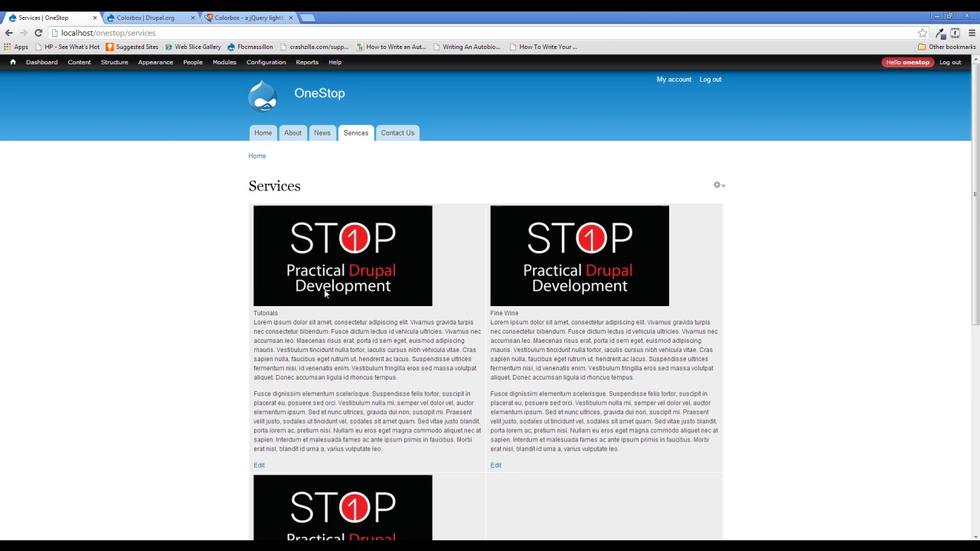
Step: Reveal the Services view's contextual gear menu to reach its Edit view option
scroll(325, 294, down, 2)
scroll(363, 330, up, 1)
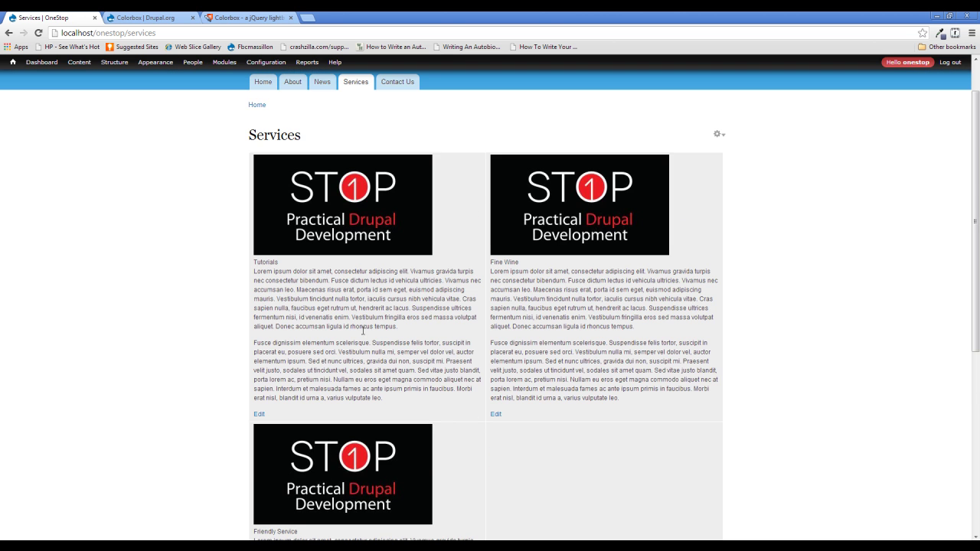
scroll(331, 212, up, 1)
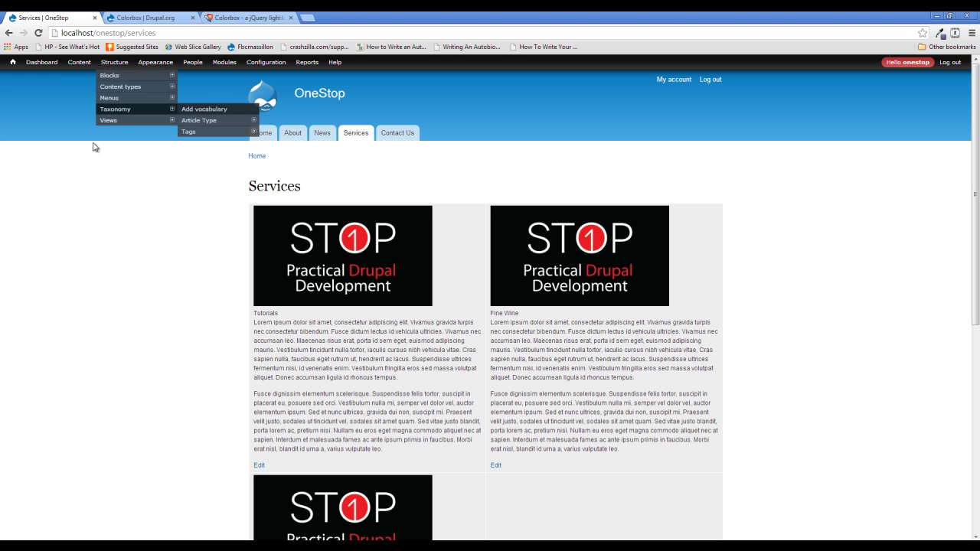
mouse_move(160, 117)
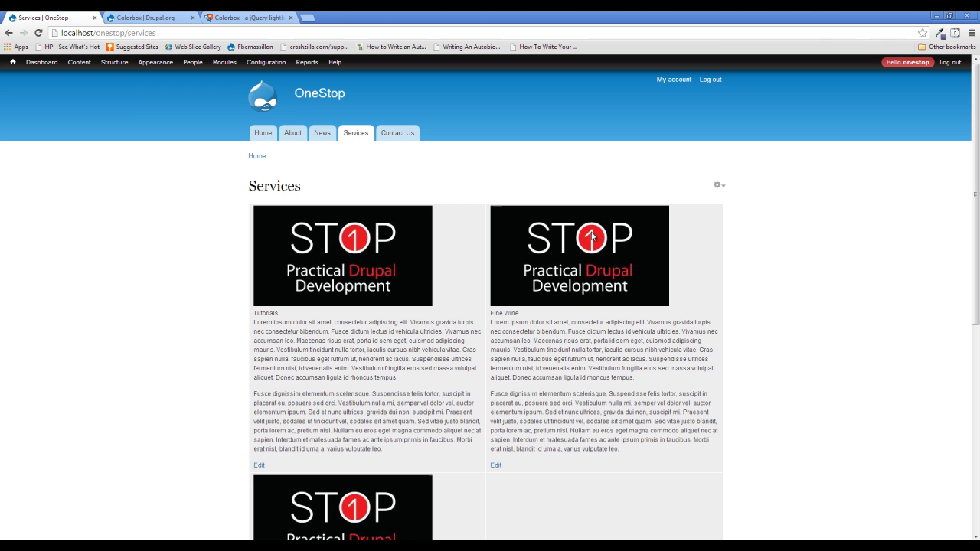
click(720, 192)
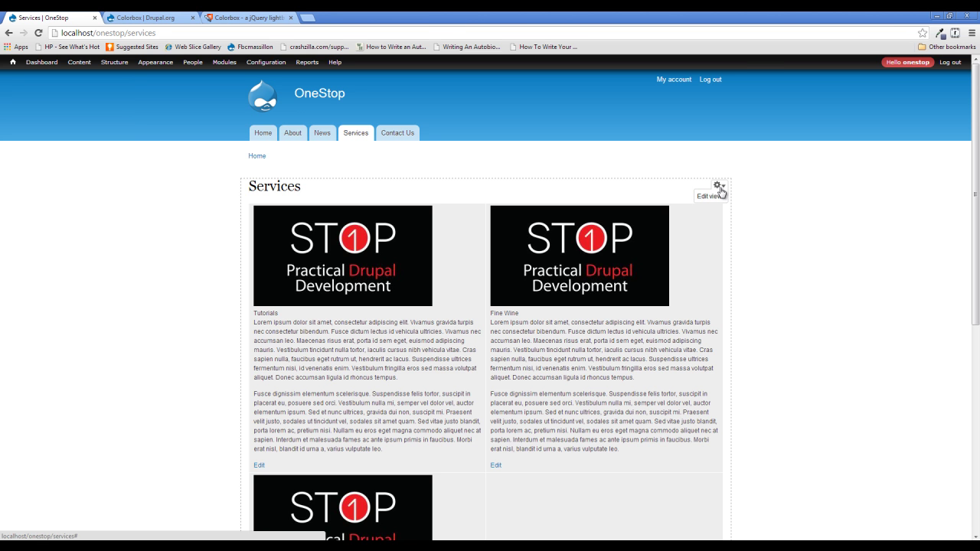
Step: Edit the Services view and set the Image field to Colorbox with Basic Image content style
click(710, 196)
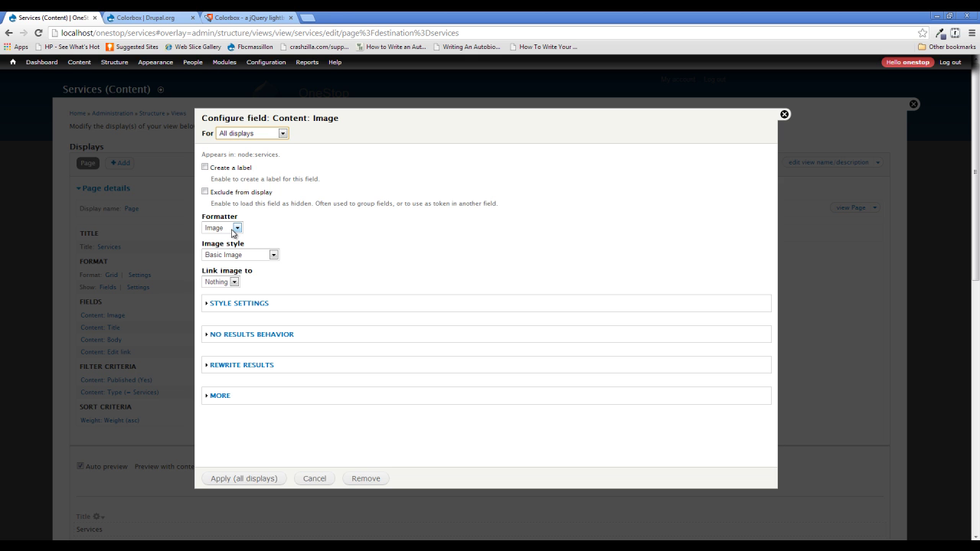
click(237, 231)
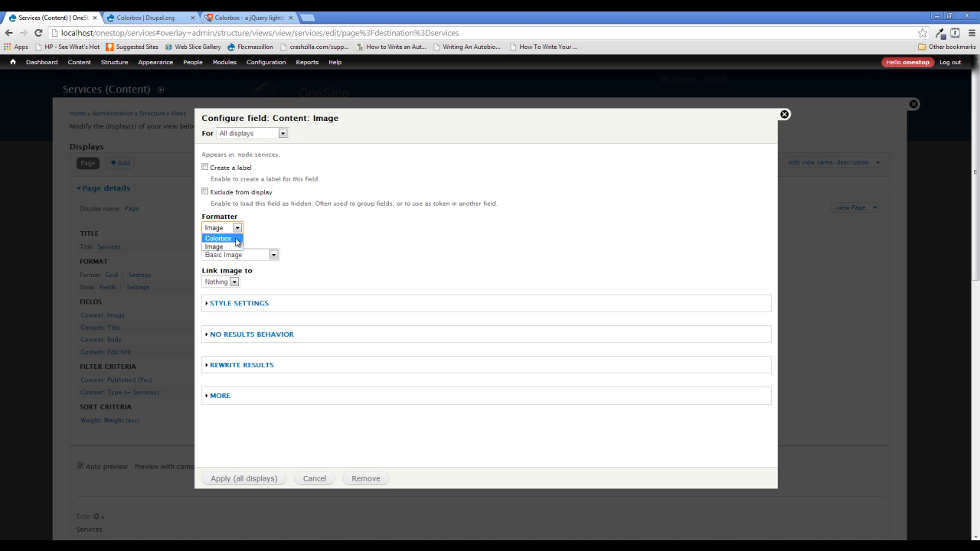
click(237, 242)
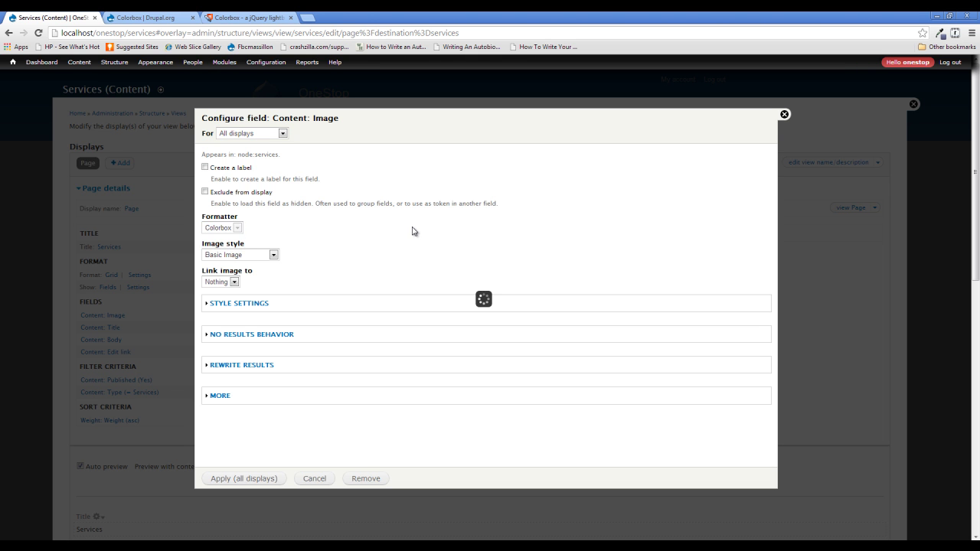
click(283, 249)
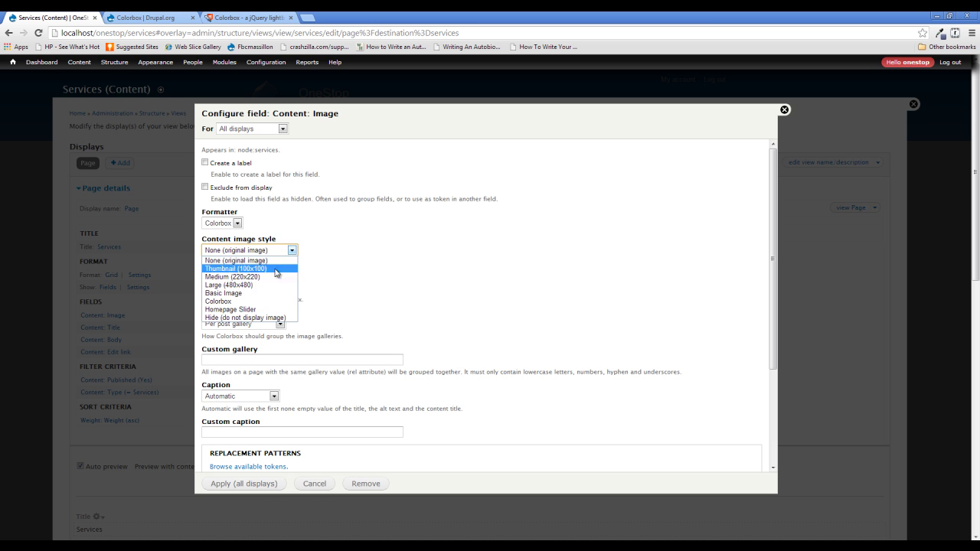
click(247, 293)
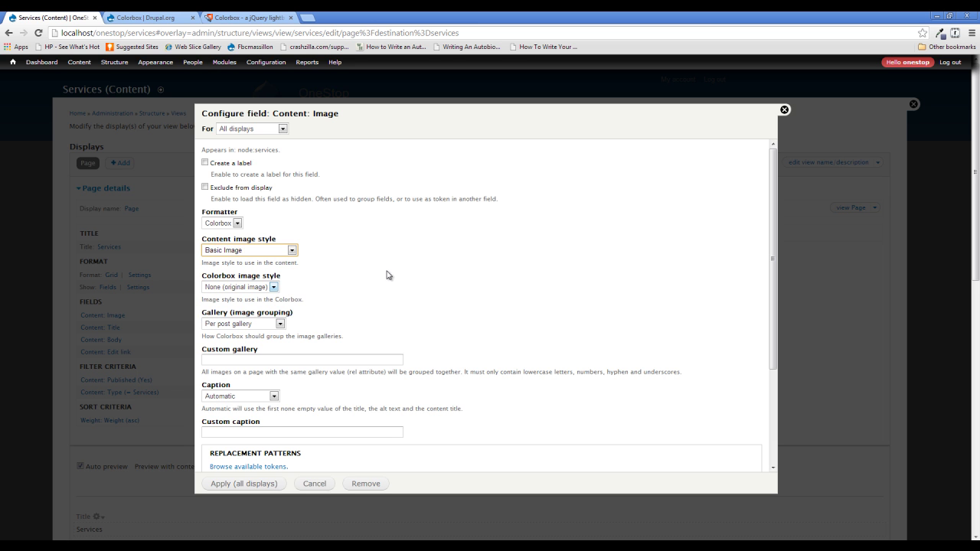
Step: Use the Colorbox lightbox style with per-page gallery grouping, and apply to all displays
click(274, 287)
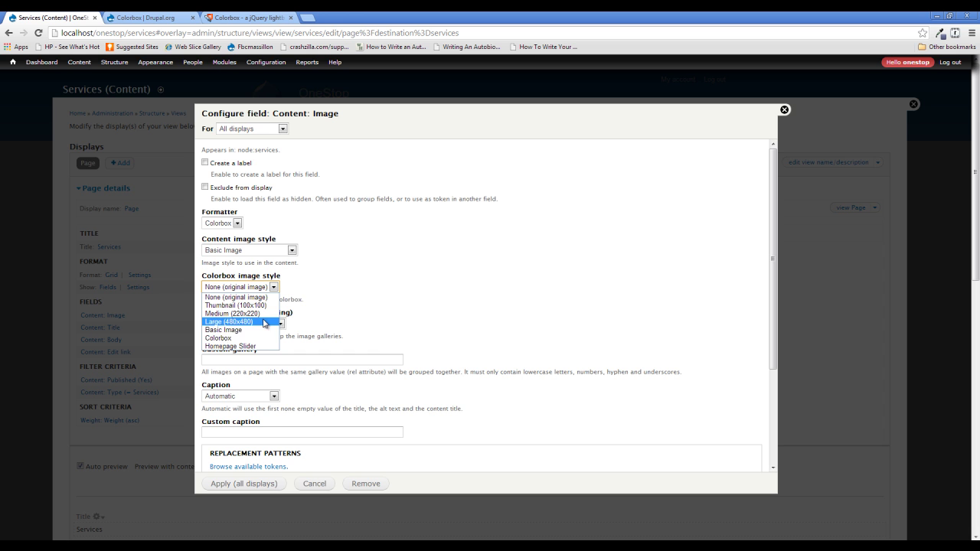
click(257, 338)
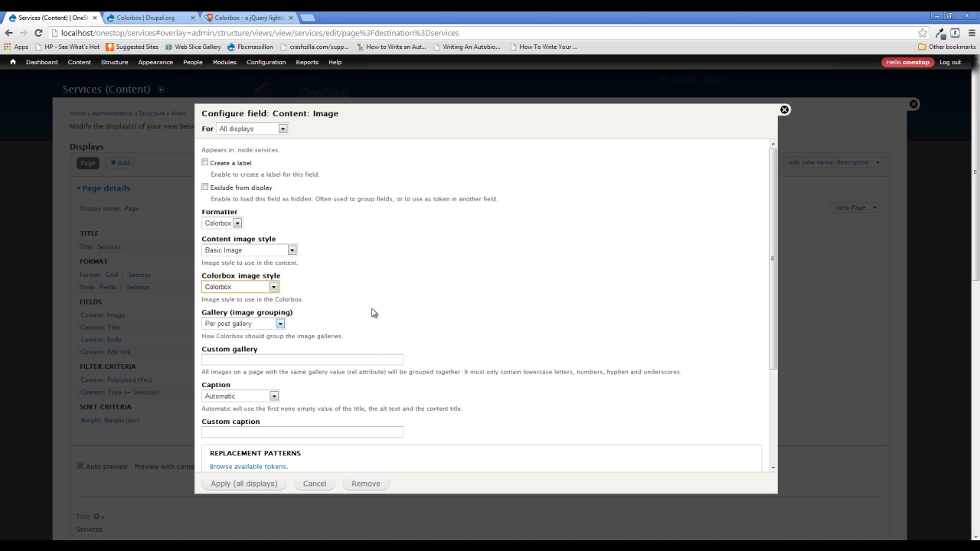
key(Tab)
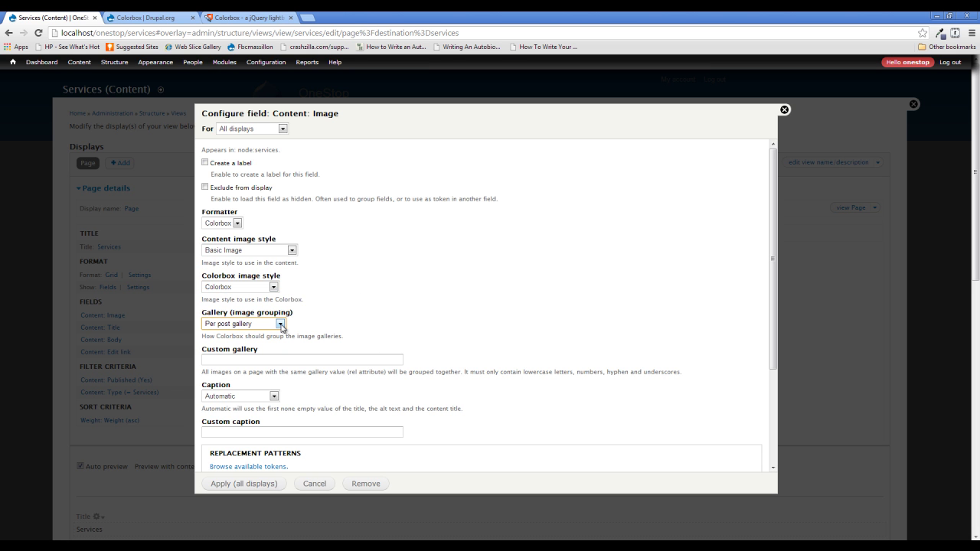
click(281, 324)
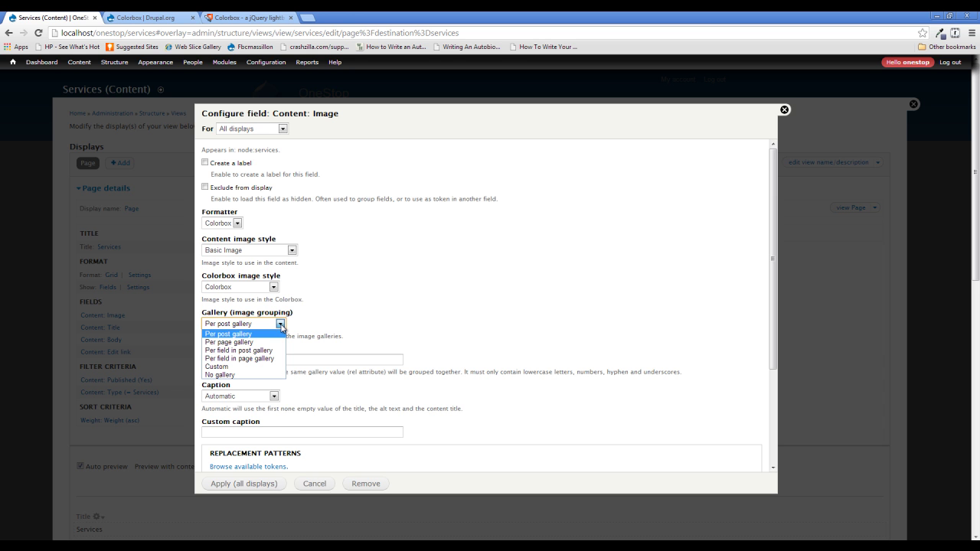
click(268, 342)
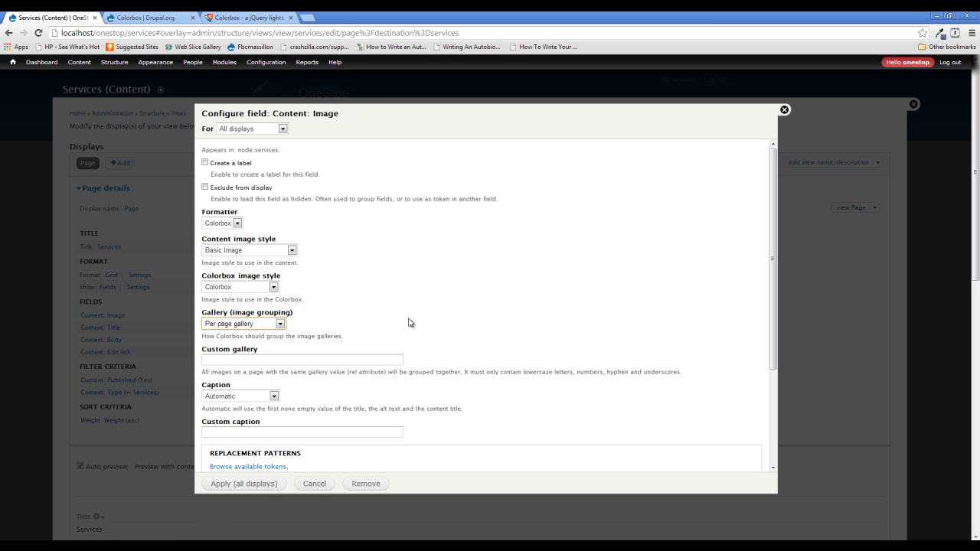
click(243, 482)
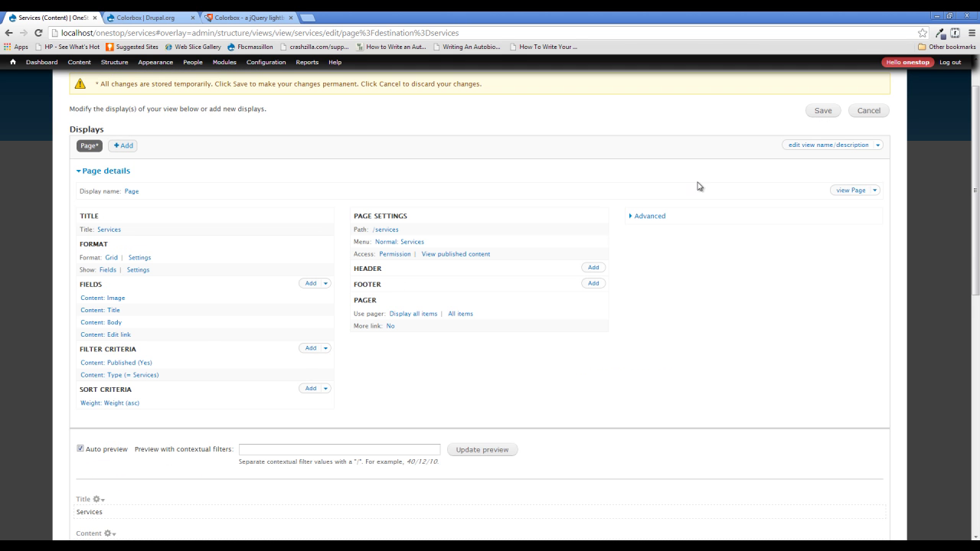
Step: Save the Services view with its Colorbox image field settings
scroll(340, 383, down, 2)
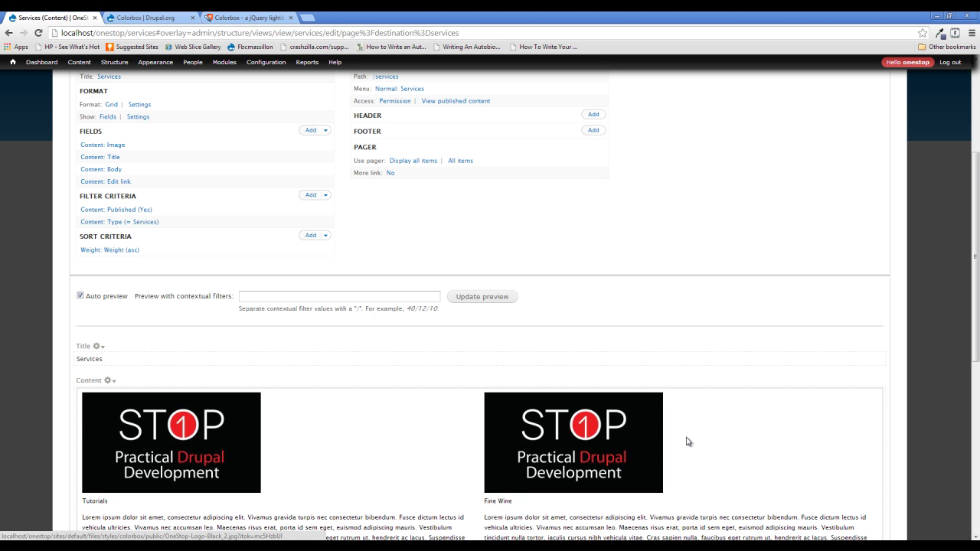
scroll(695, 433, up, 5)
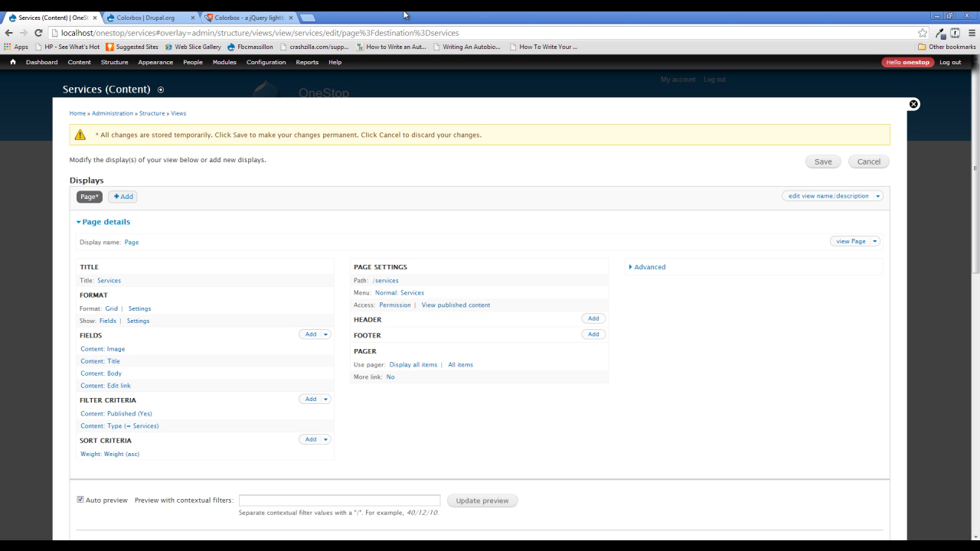
click(308, 18)
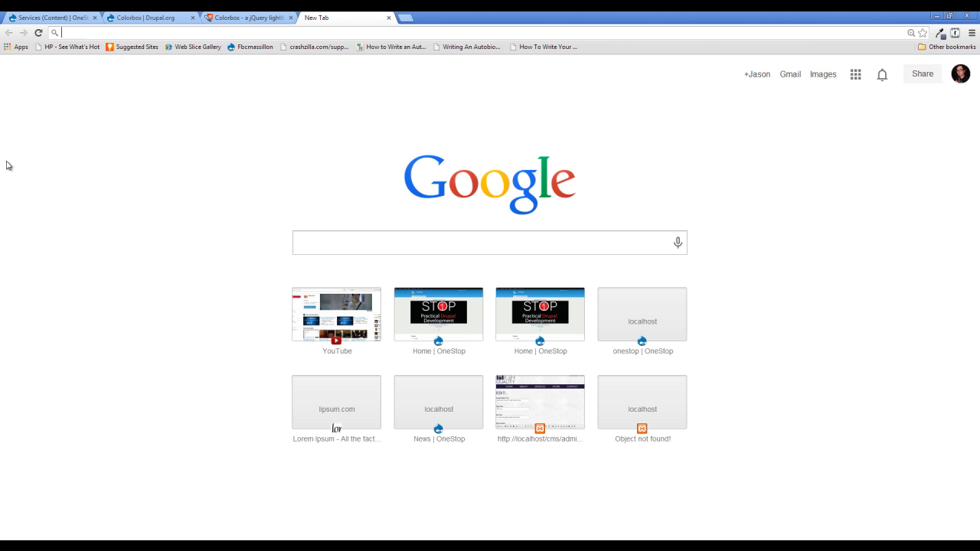
click(388, 16)
click(823, 162)
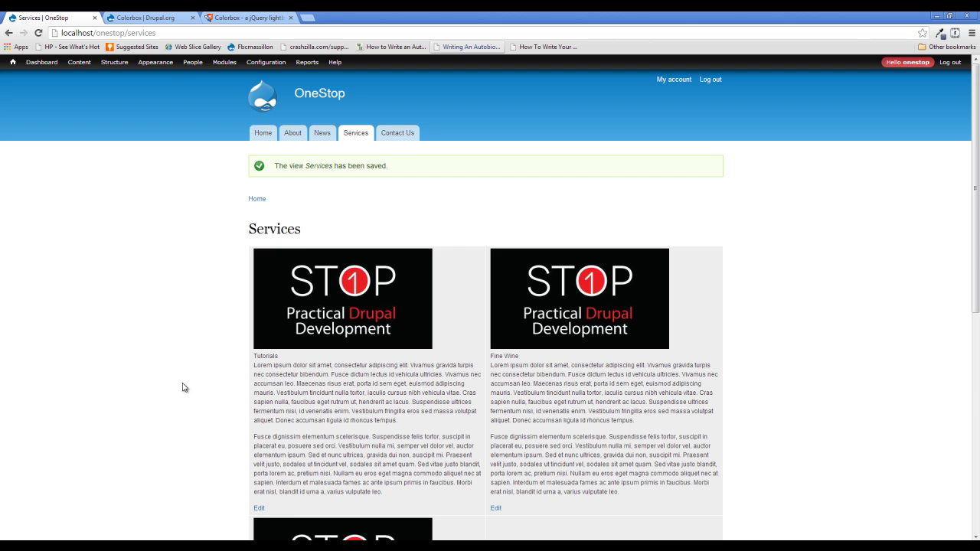
scroll(180, 398, down, 2)
scroll(176, 403, up, 2)
click(343, 312)
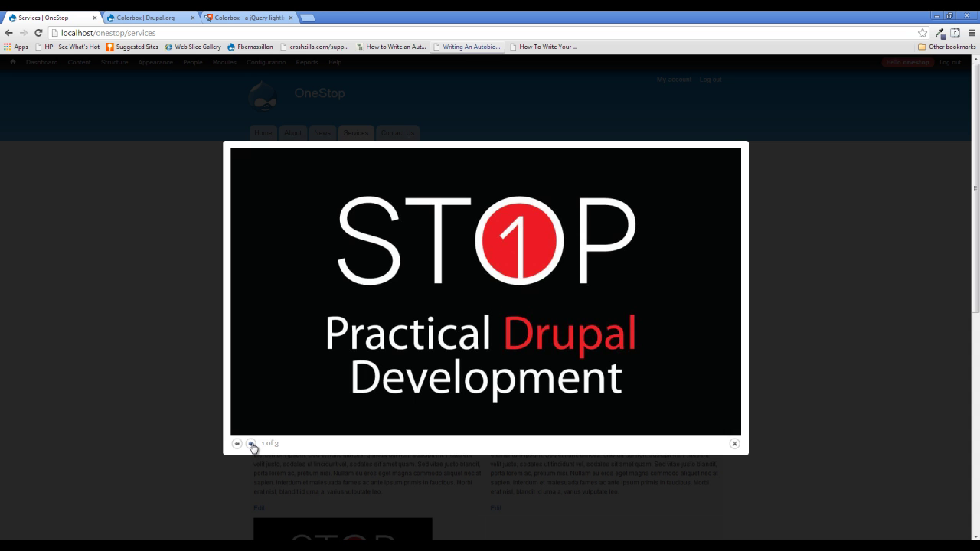
click(251, 444)
click(252, 444)
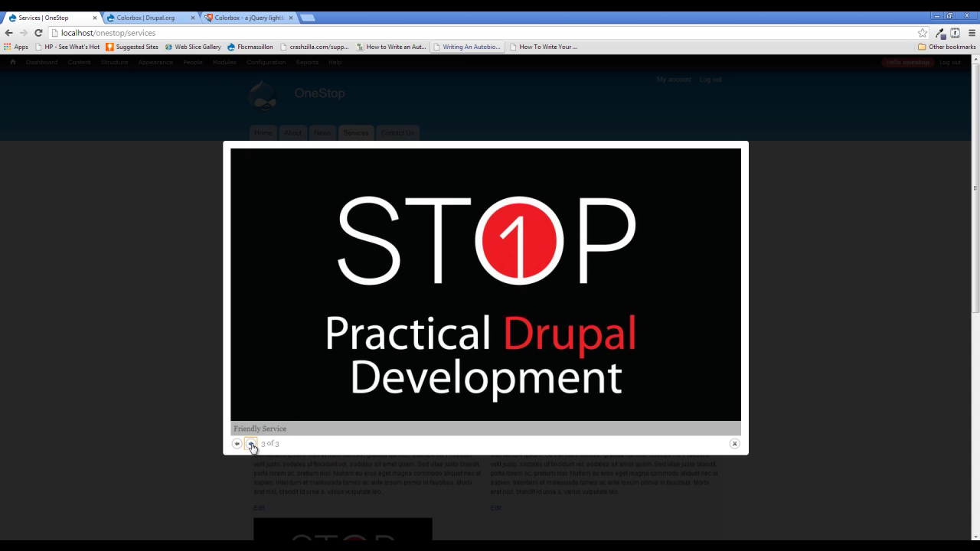
click(251, 445)
click(252, 444)
click(252, 444)
click(252, 444)
click(252, 445)
click(252, 444)
click(252, 444)
click(252, 445)
key(Left)
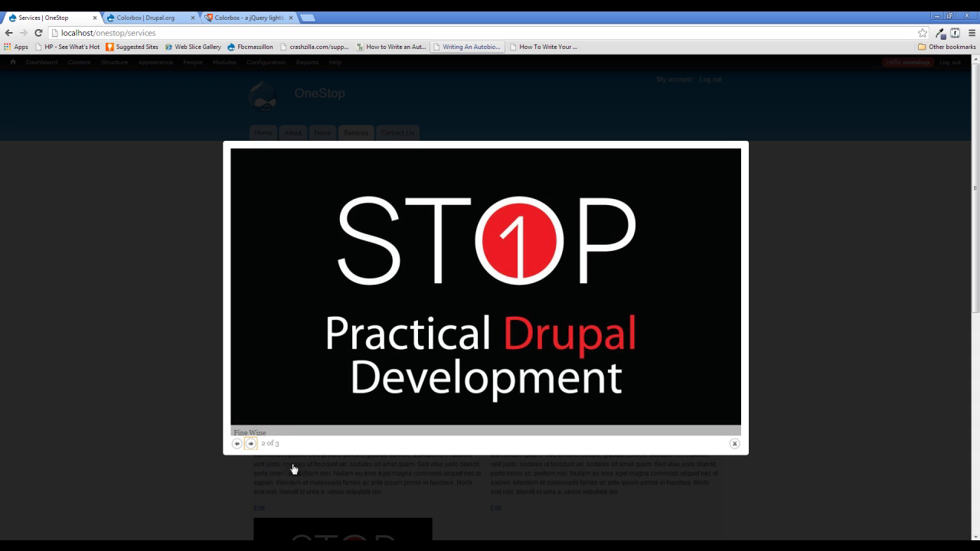
mouse_move(437, 421)
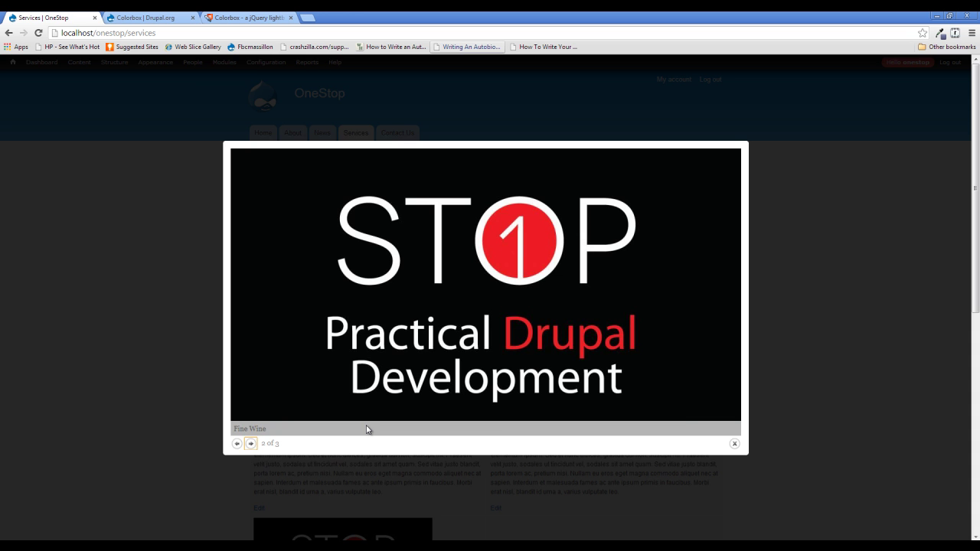
key(Left)
key(Right)
scroll(366, 428, down, 1)
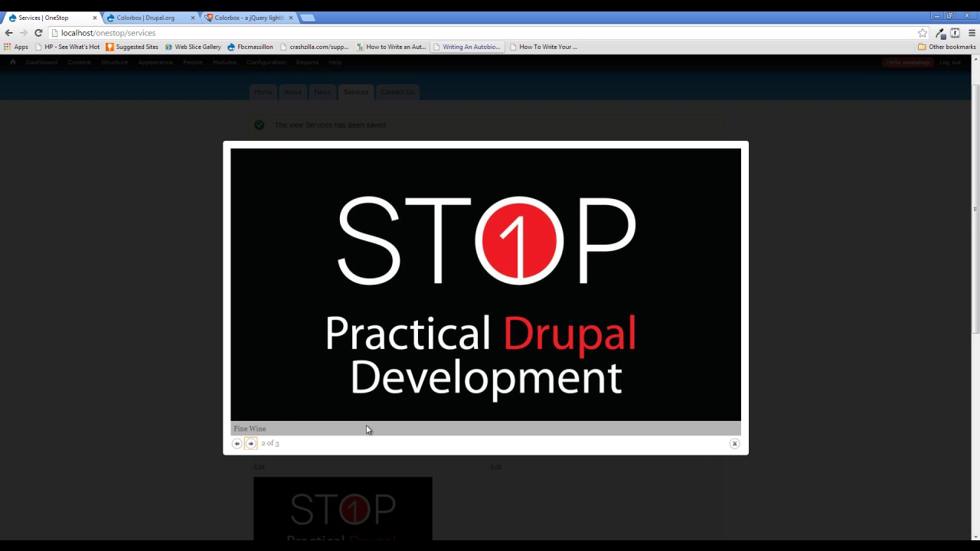
click(862, 271)
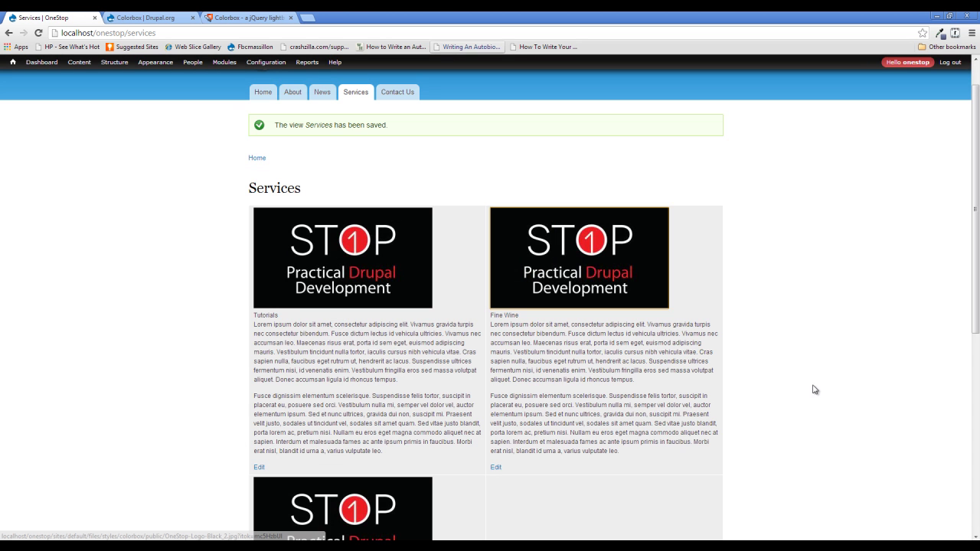